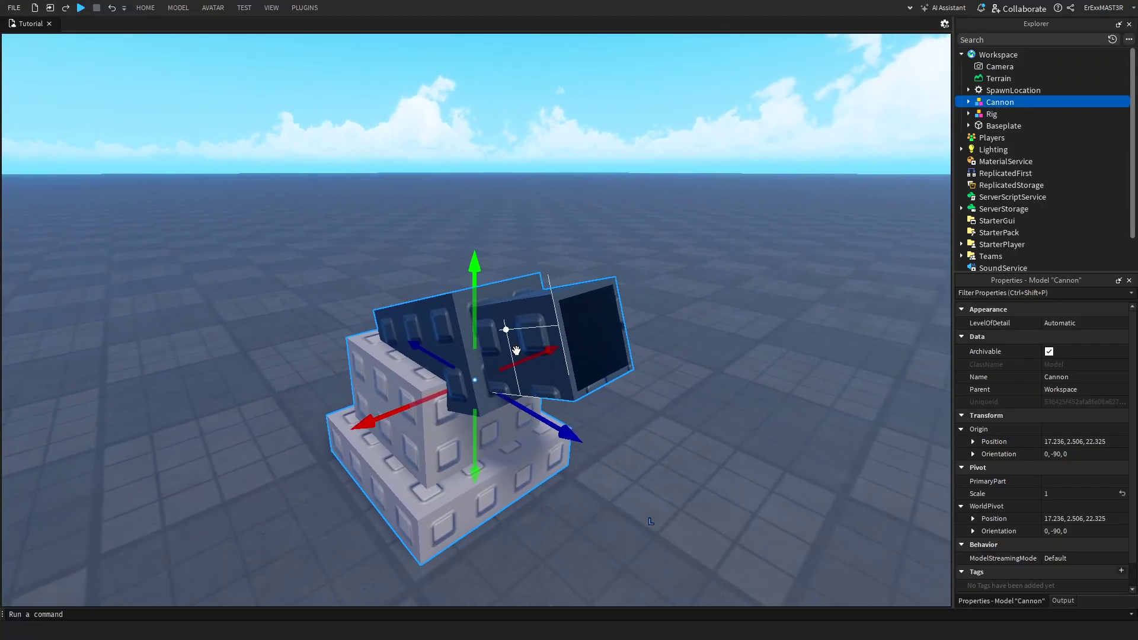
Frame the cannon and expand Cannon and its Main group to reveal Back and Primary
right_click_drag(516, 351, 517, 351)
scroll(519, 354, "up", 5)
key("f")
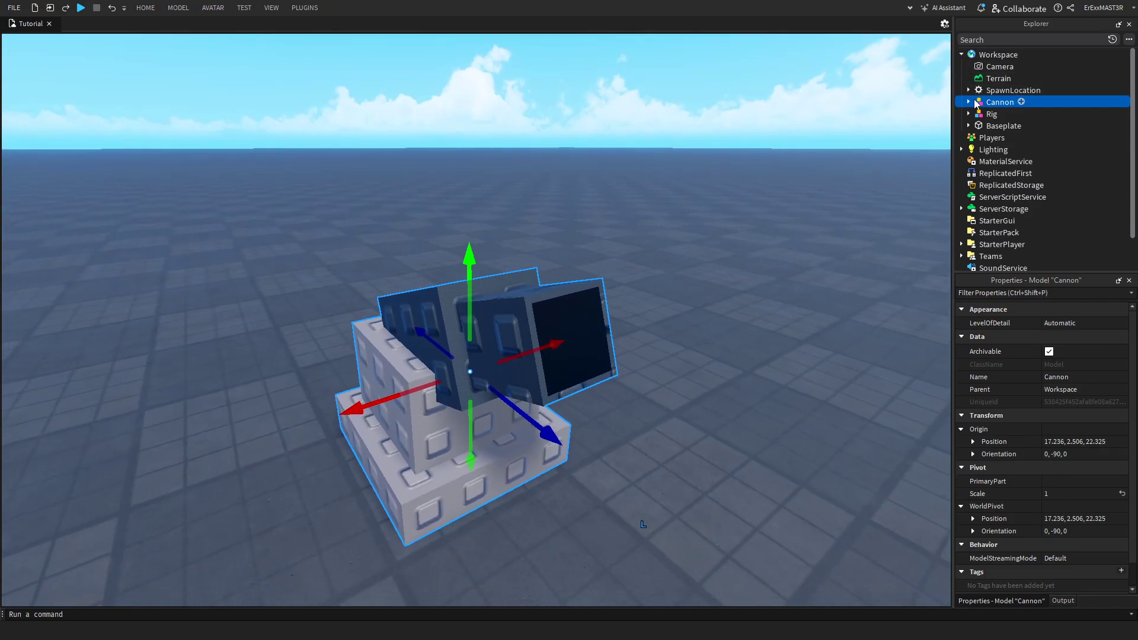
left_click(969, 102)
left_click(1008, 115)
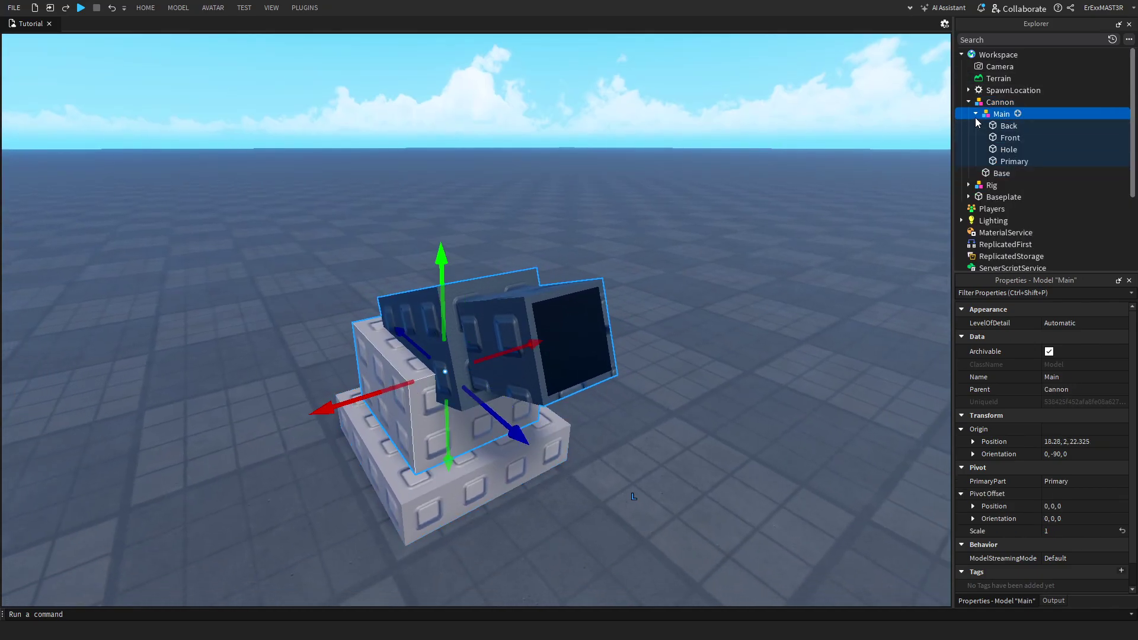
left_click(976, 113)
left_click(976, 114)
left_click(1008, 126)
left_click(1007, 161)
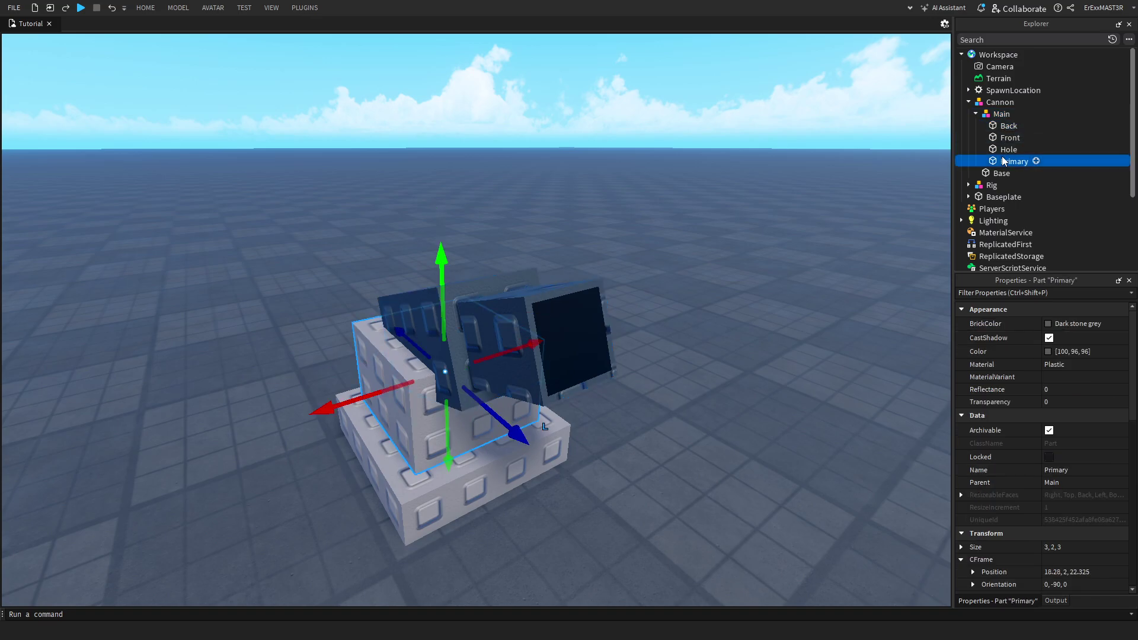
Step through Main's Back, Front and Primary parts down to Base, then reselect Cannon
left_click(1001, 114)
left_click(1007, 126)
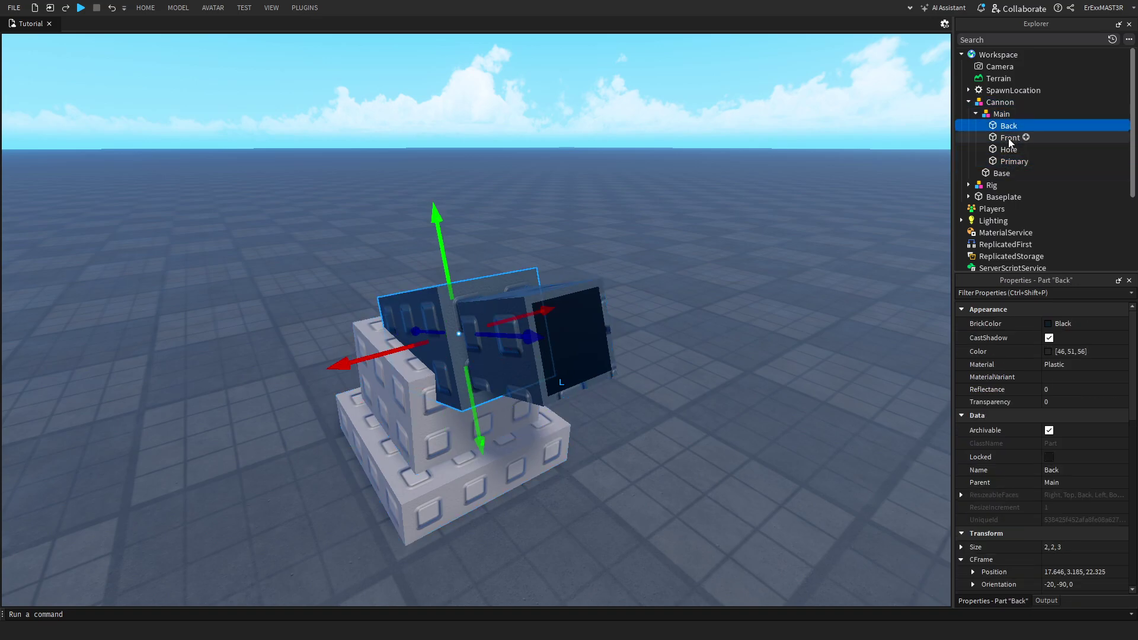
key("Down")
key("Down")
key("Down")
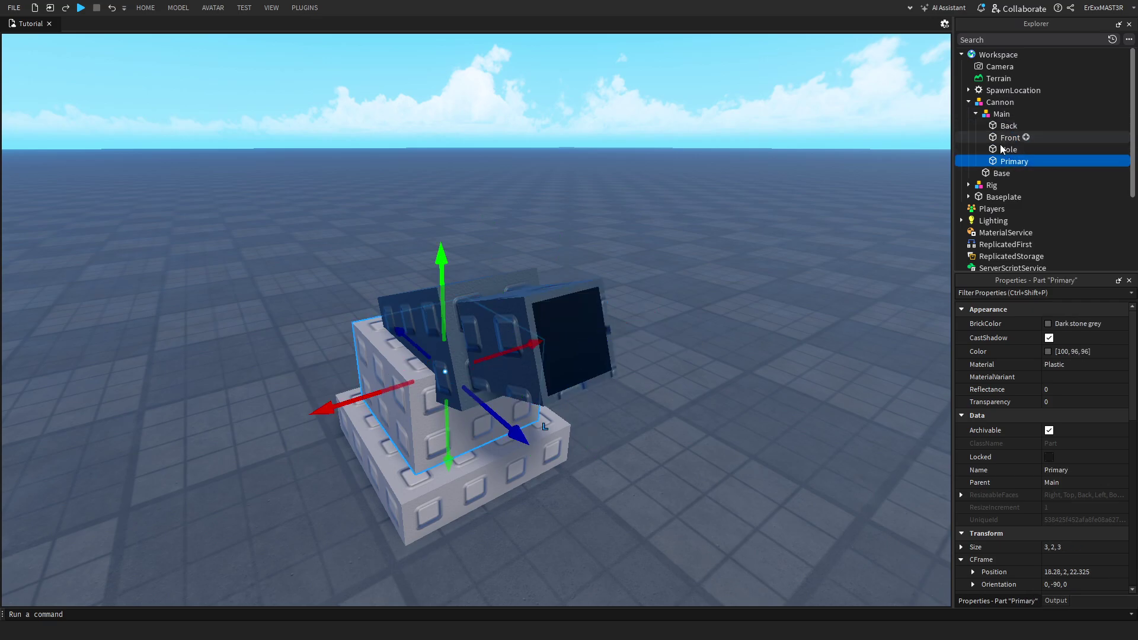
left_click(1002, 127)
left_click(1005, 141)
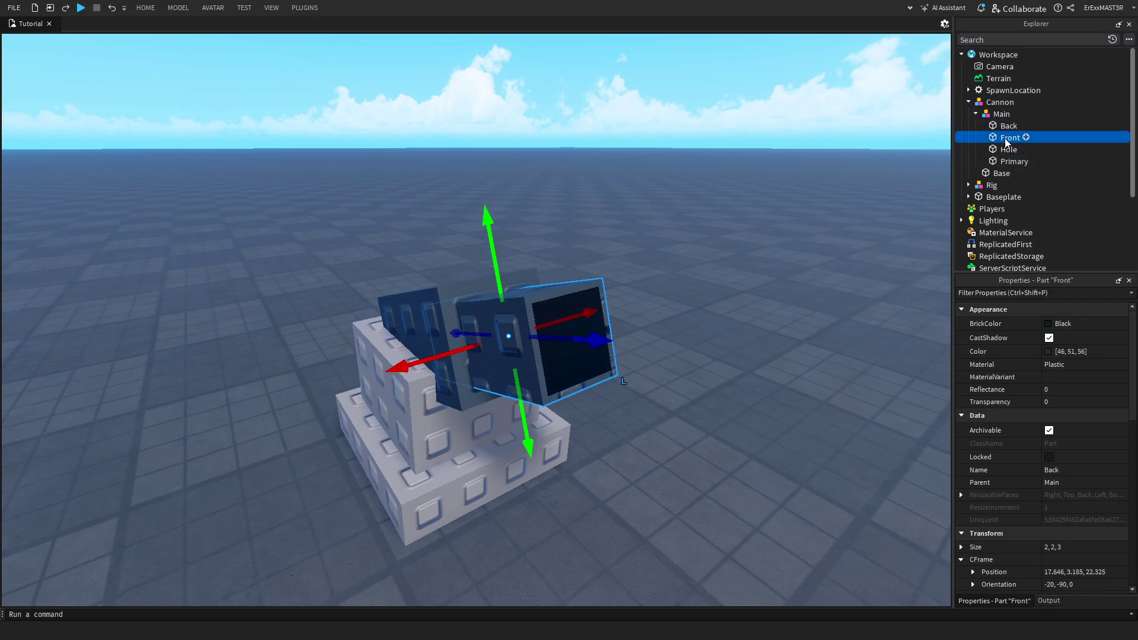
key("Down")
key("Down")
key("Down")
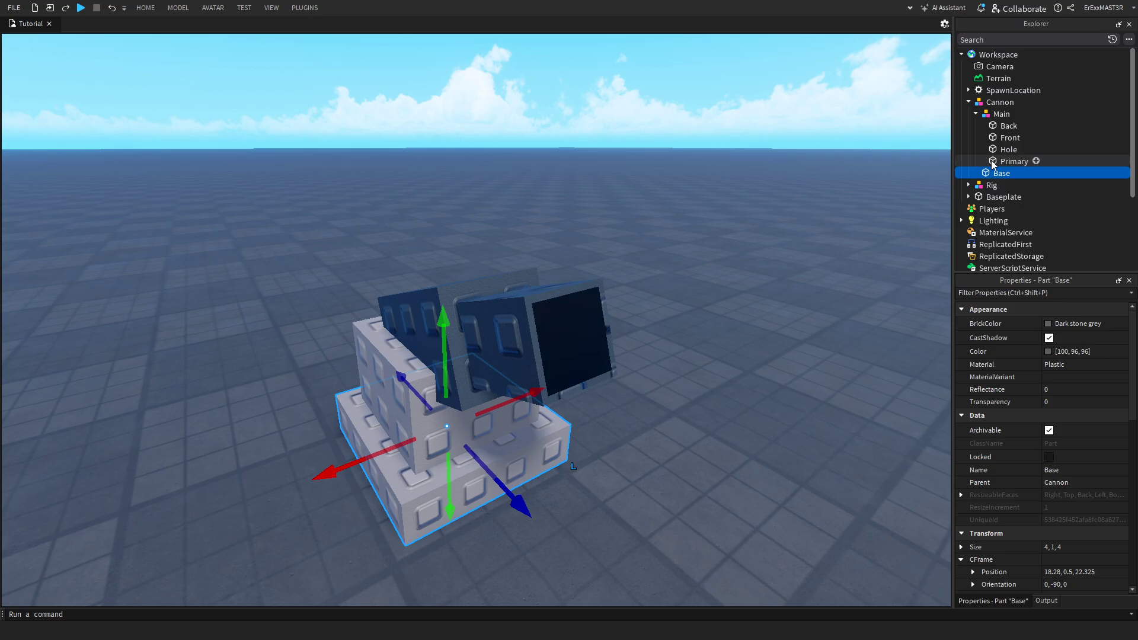
left_click(998, 104)
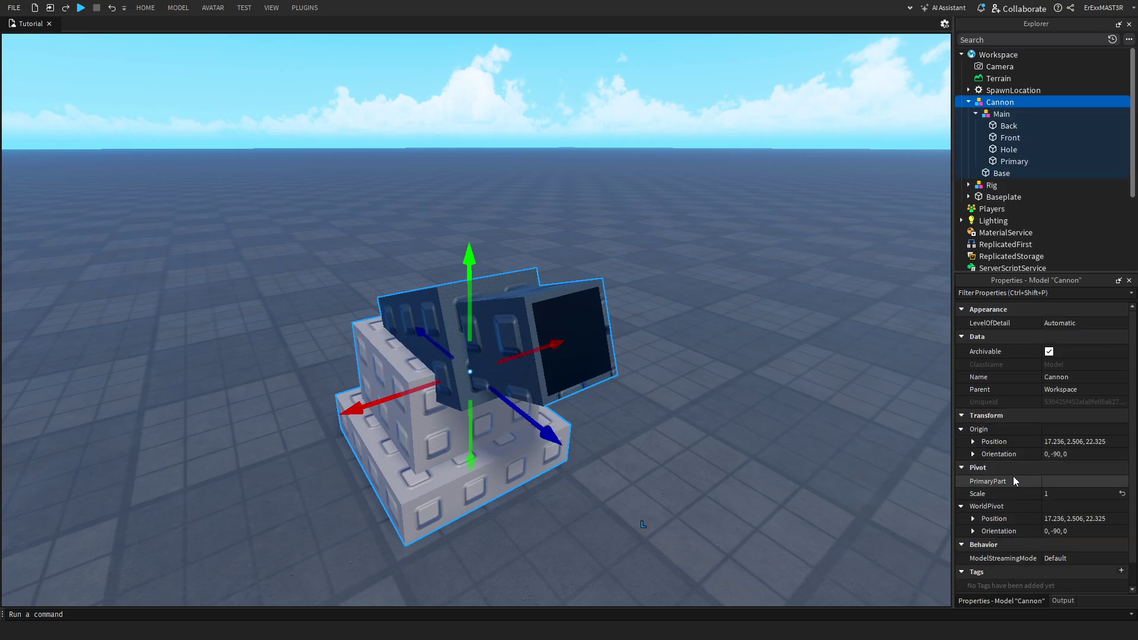
Begin choosing the Cannon's PrimaryPart and orbit the view to locate the Base part
left_click(1050, 479)
scroll(662, 356, "down", 5)
right_click_drag(662, 357, 479, 306)
left_click(517, 385)
scroll(480, 306, "up", 5)
scroll(460, 315, "down", 8)
right_click_drag(482, 354, 371, 374)
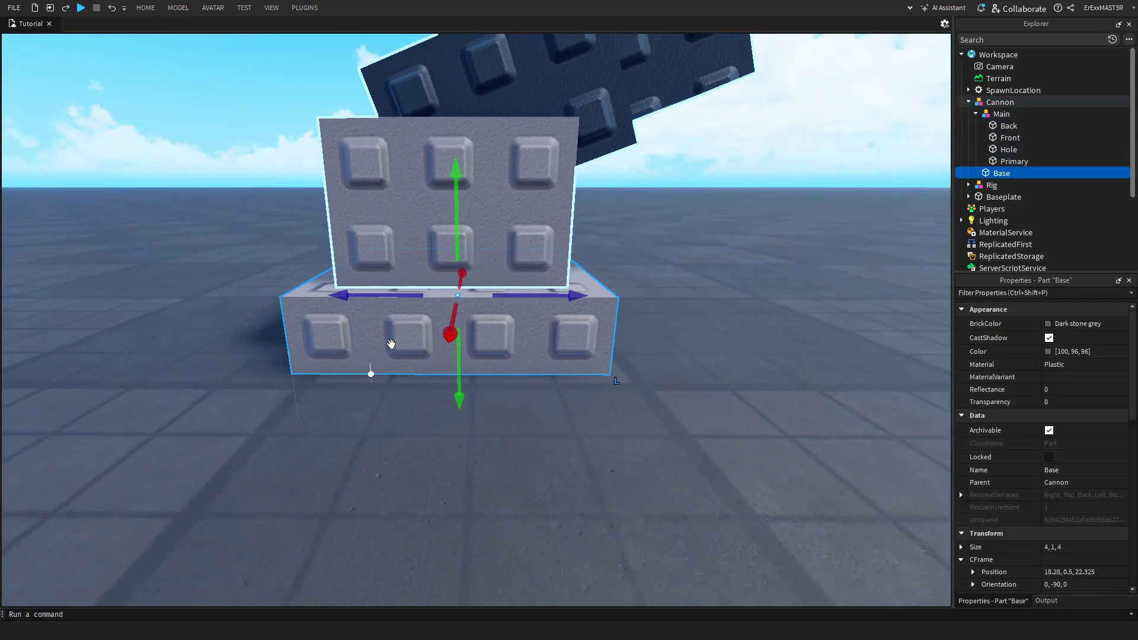
scroll(371, 374, "up", 3)
right_click_drag(560, 360, 859, 154)
With Cannon reselected, set its PrimaryPart property to the Base part
left_click(995, 102)
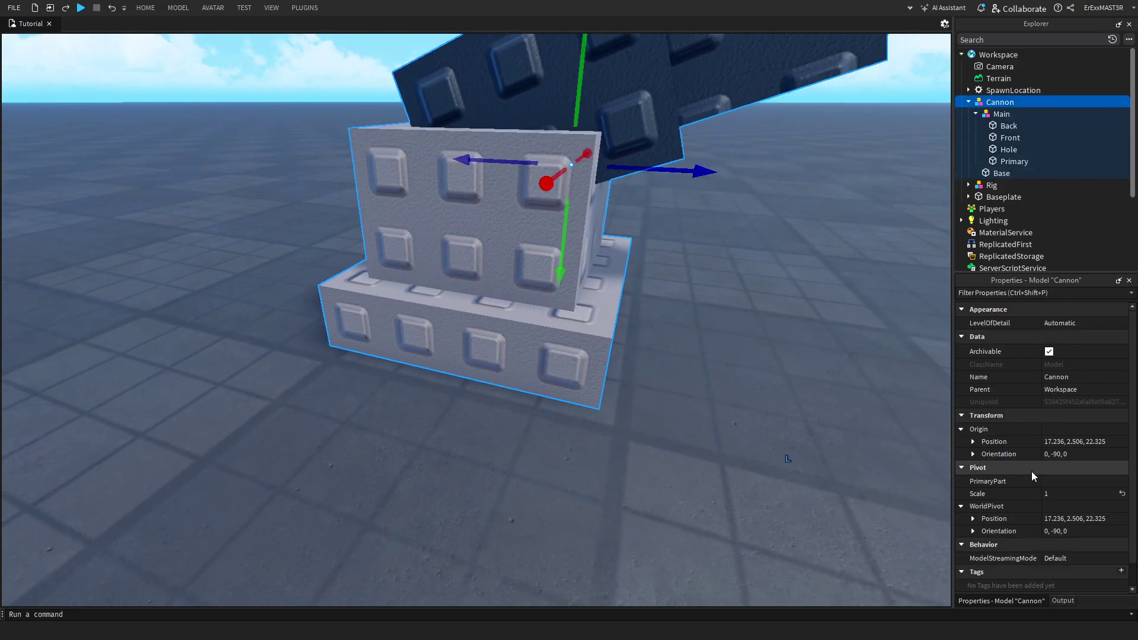
left_click(1052, 480)
left_click(1005, 172)
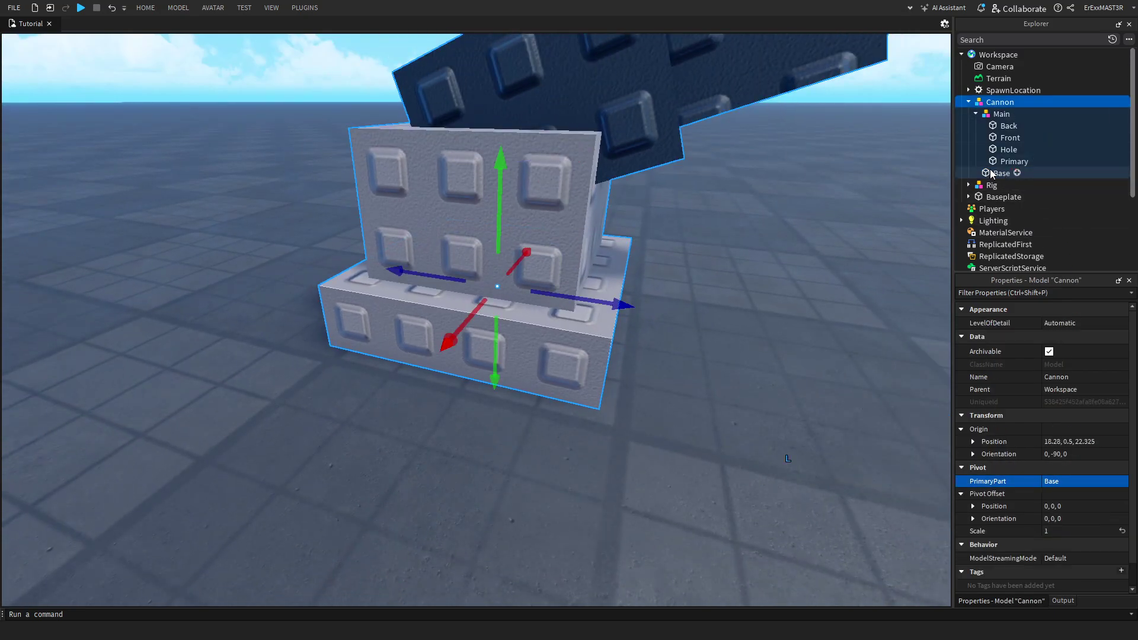
right_click_drag(602, 382, 602, 381)
left_click(602, 382)
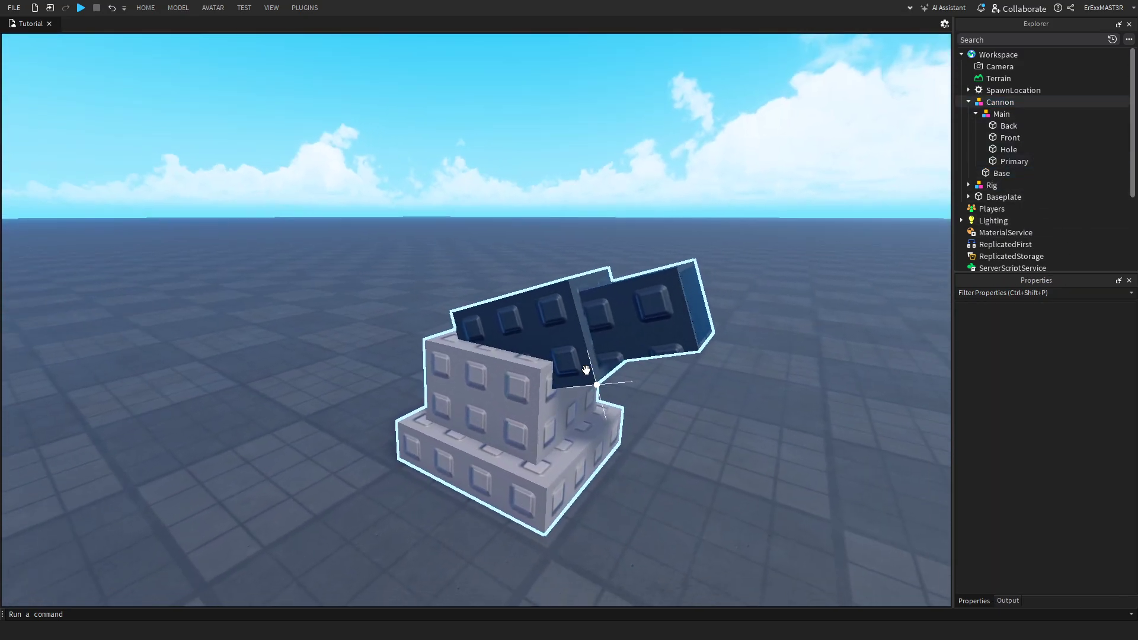
scroll(495, 364, "up", 2)
right_click_drag(477, 377, 673, 445)
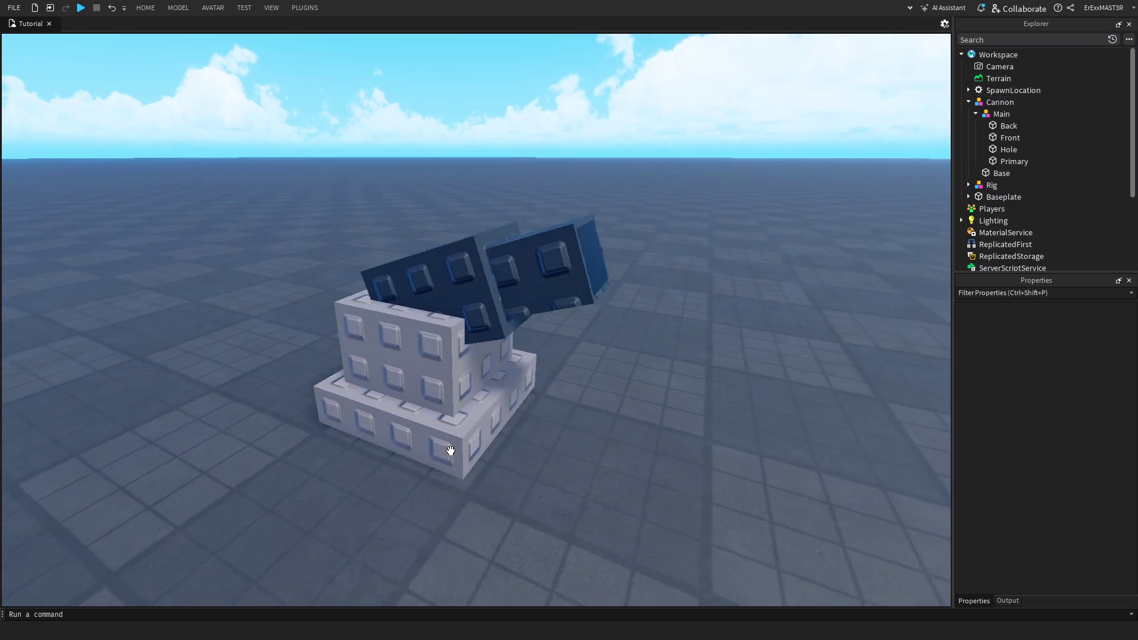
right_click_drag(450, 450, 579, 453)
Search the Toolbox's Plugins category for 'rigedit' and view the RigEdit Lite plugin page
left_click(144, 9)
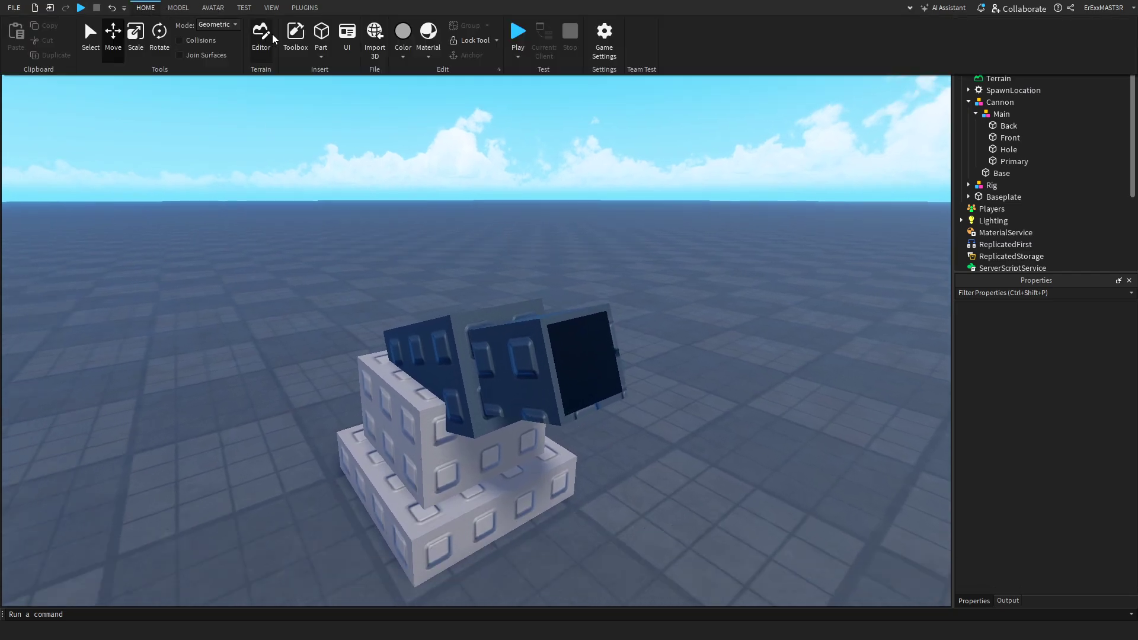
left_click(292, 42)
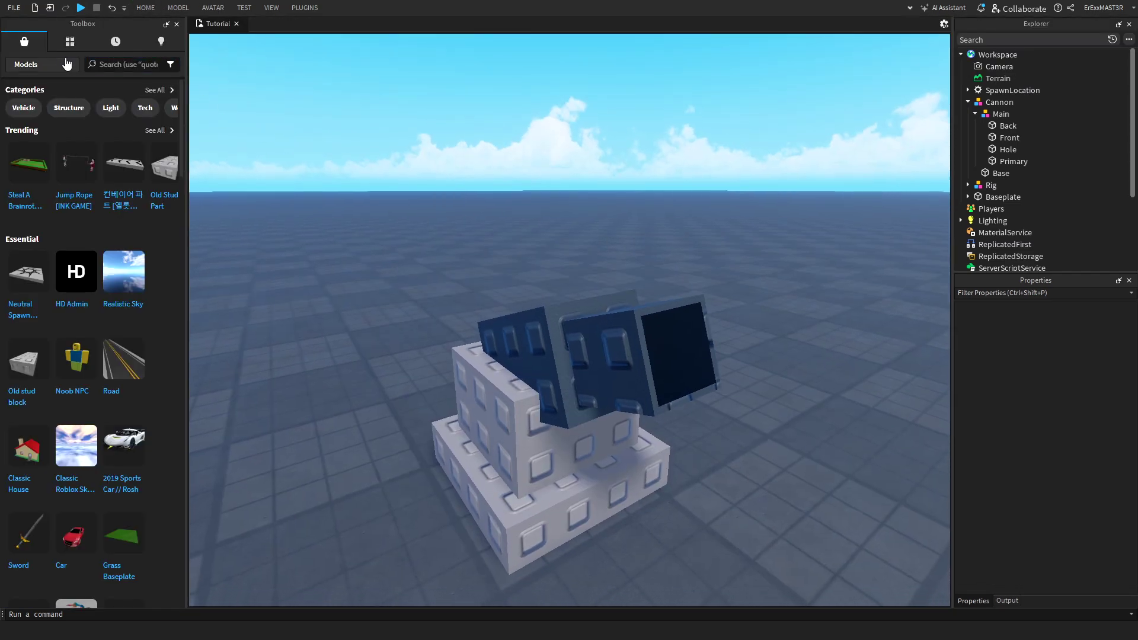
left_click(48, 100)
left_click(118, 65)
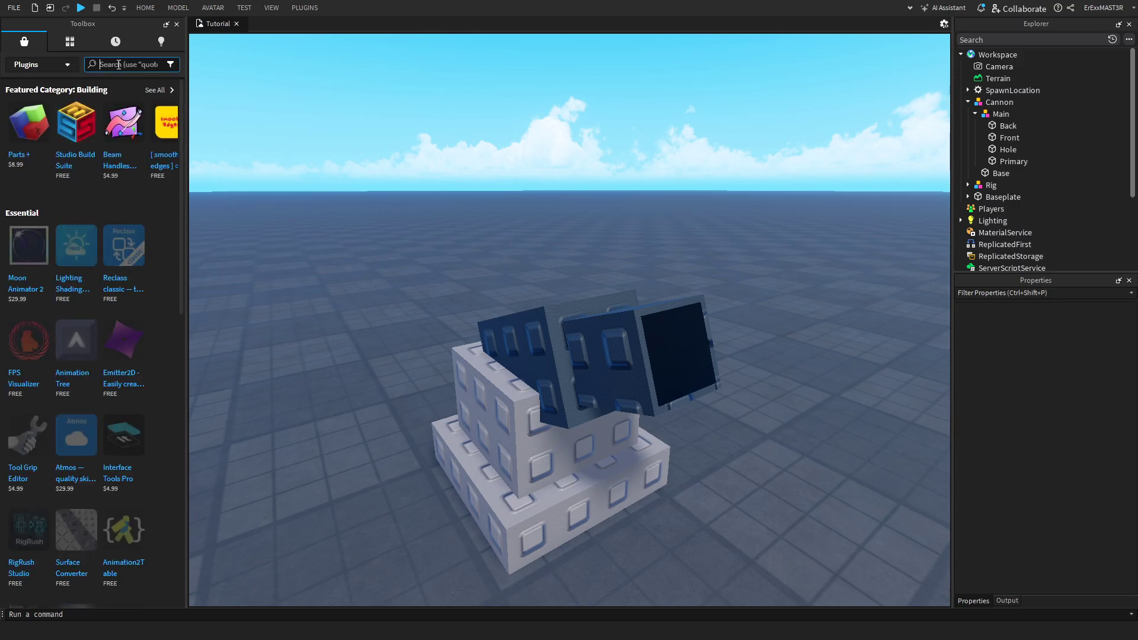
type("rigedit")
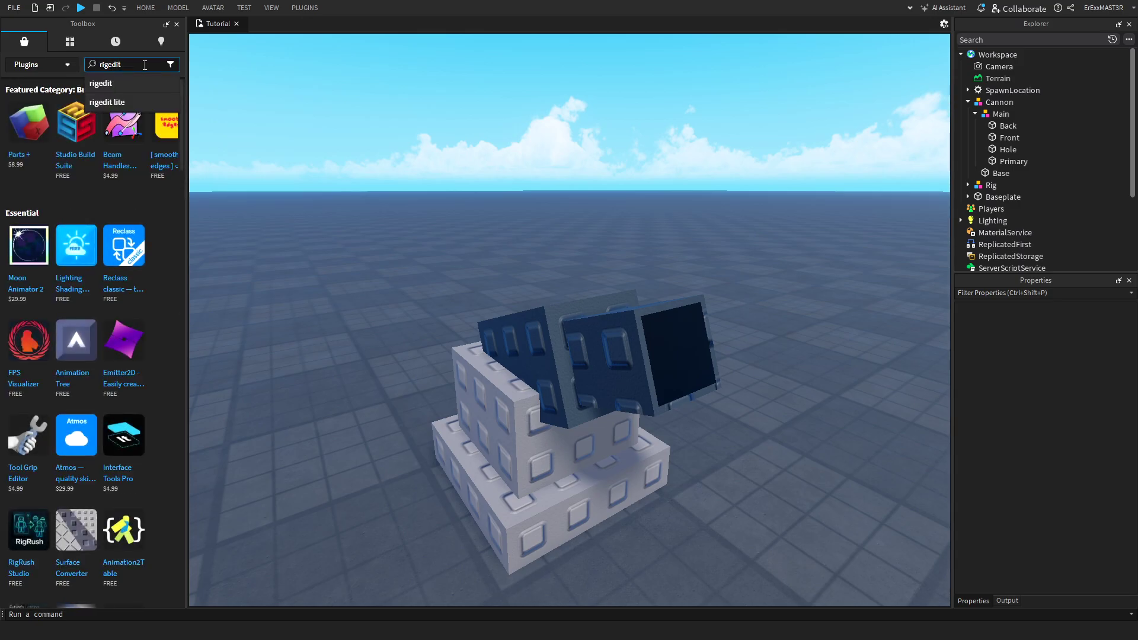
key("Return")
left_click(88, 137)
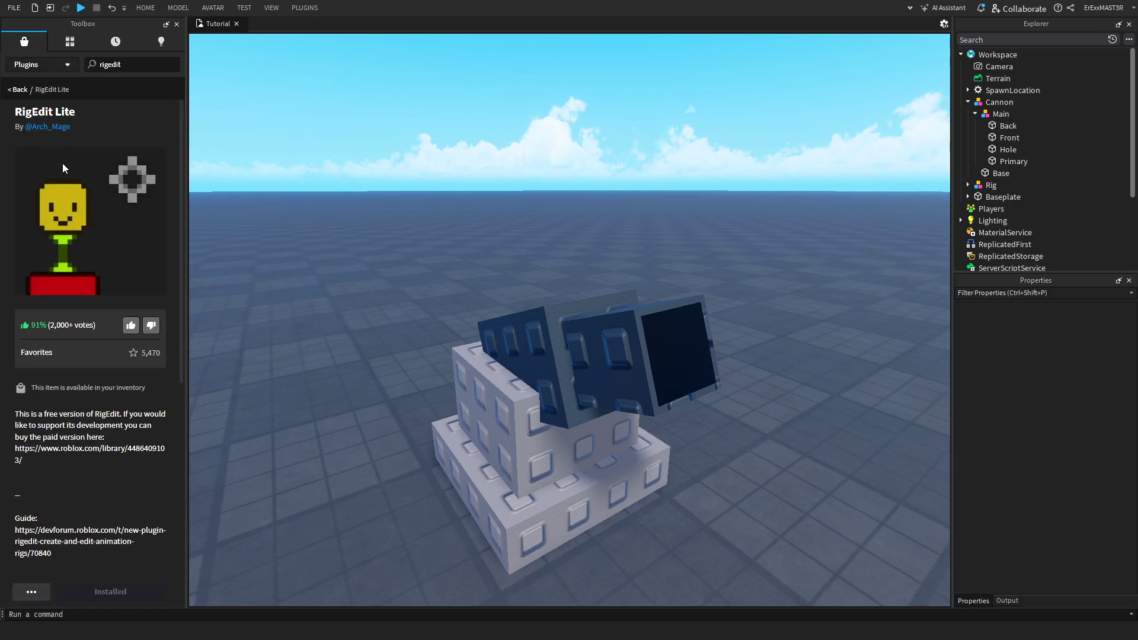
scroll(87, 243, "down", 6)
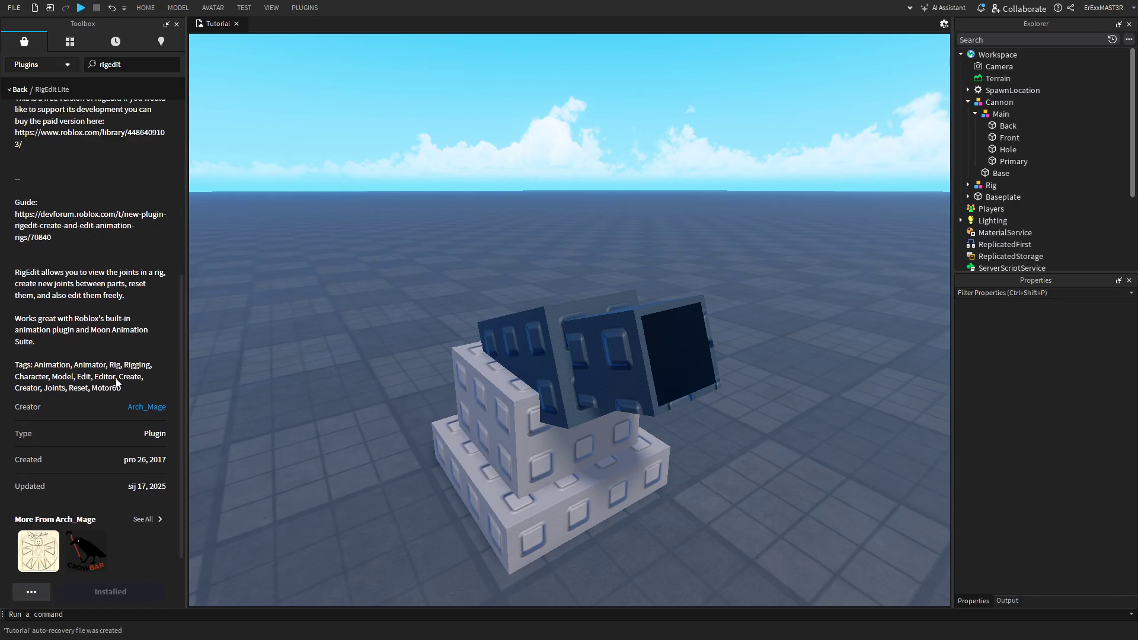
scroll(114, 148, "up", 6)
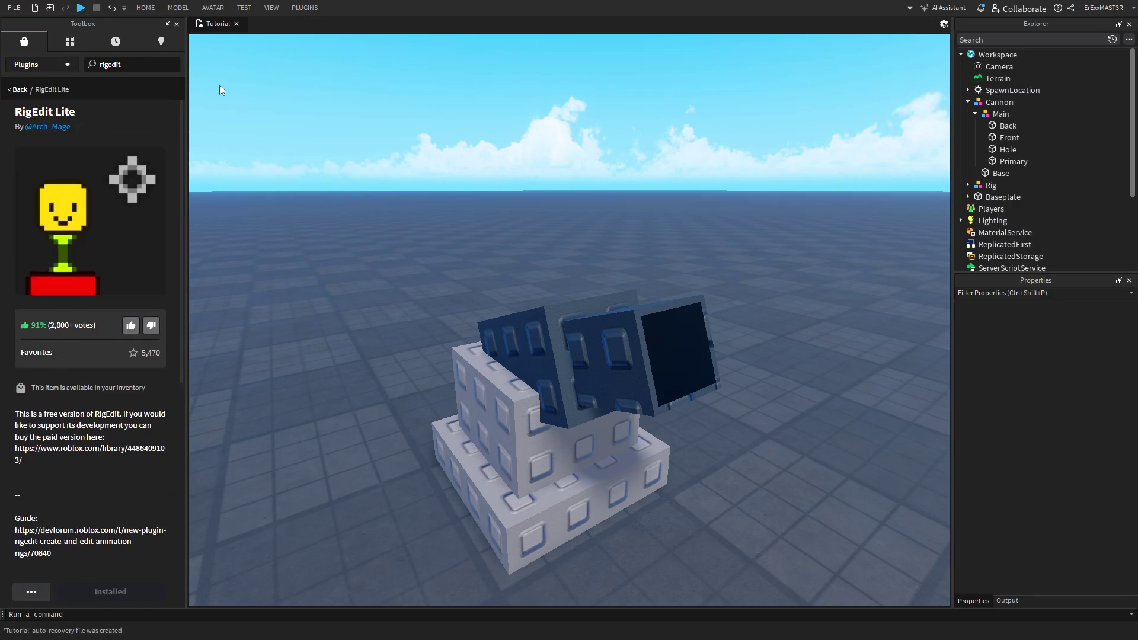
Close the Toolbox and launch RigEdit on the Cannon model
left_click(177, 24)
left_click(304, 7)
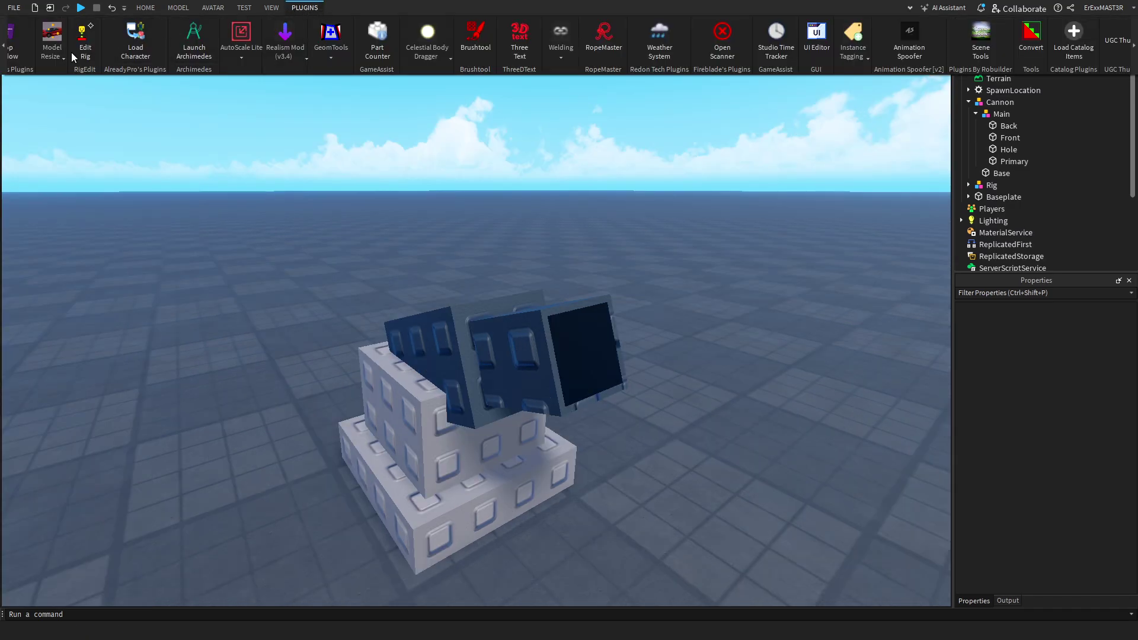
left_click(89, 46)
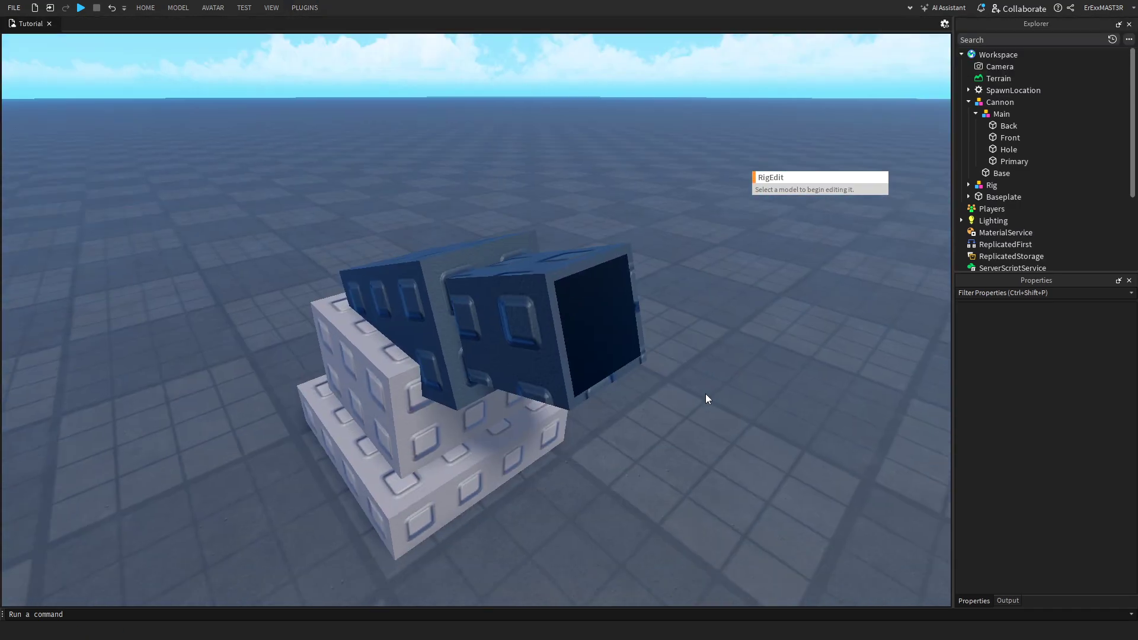
left_click(568, 289)
Select Base and Primary and create a weld joining them
right_click_drag(568, 289, 533, 276)
scroll(534, 277, "up", 5)
scroll(459, 417, "down", 4)
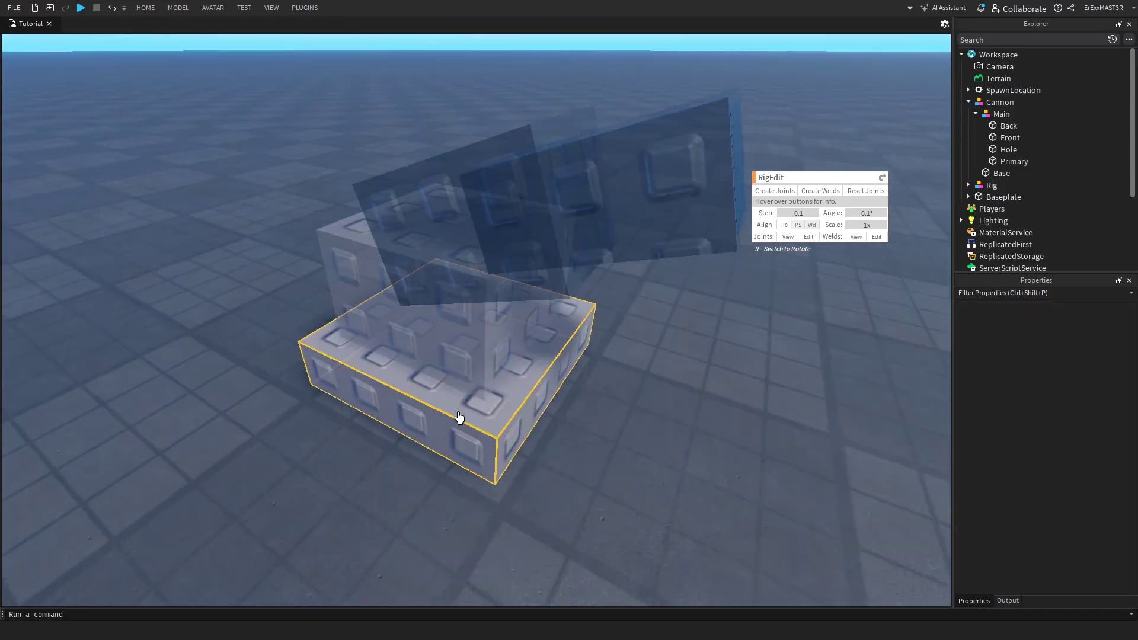
left_click(458, 417)
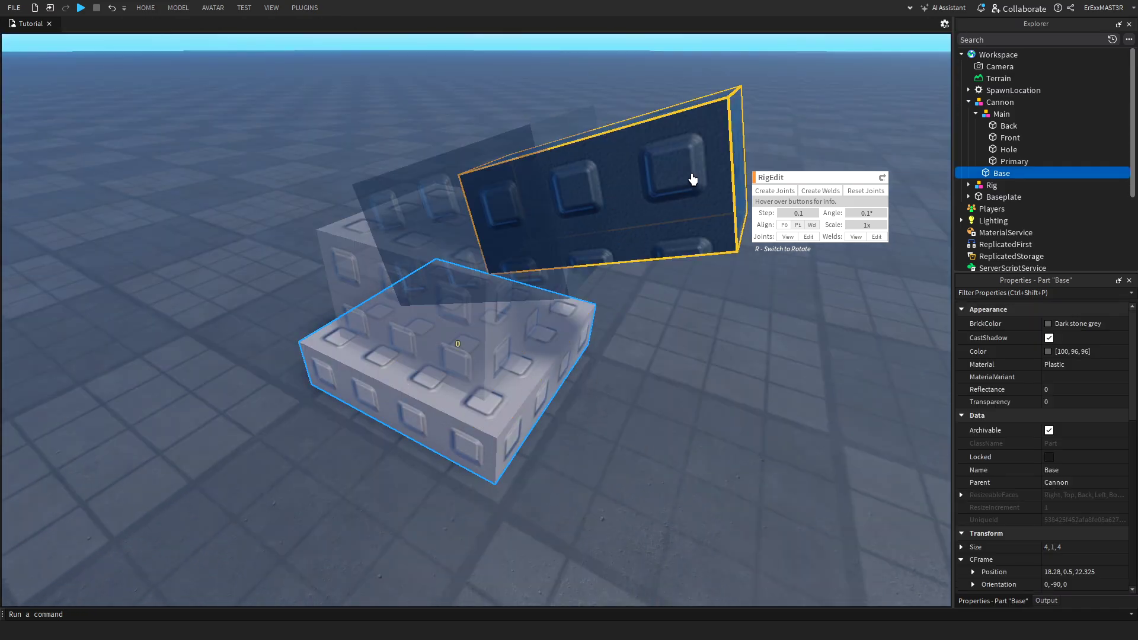
right_click_drag(501, 335, 478, 354)
left_click(472, 337, "ctrl")
scroll(484, 329, "up", 1)
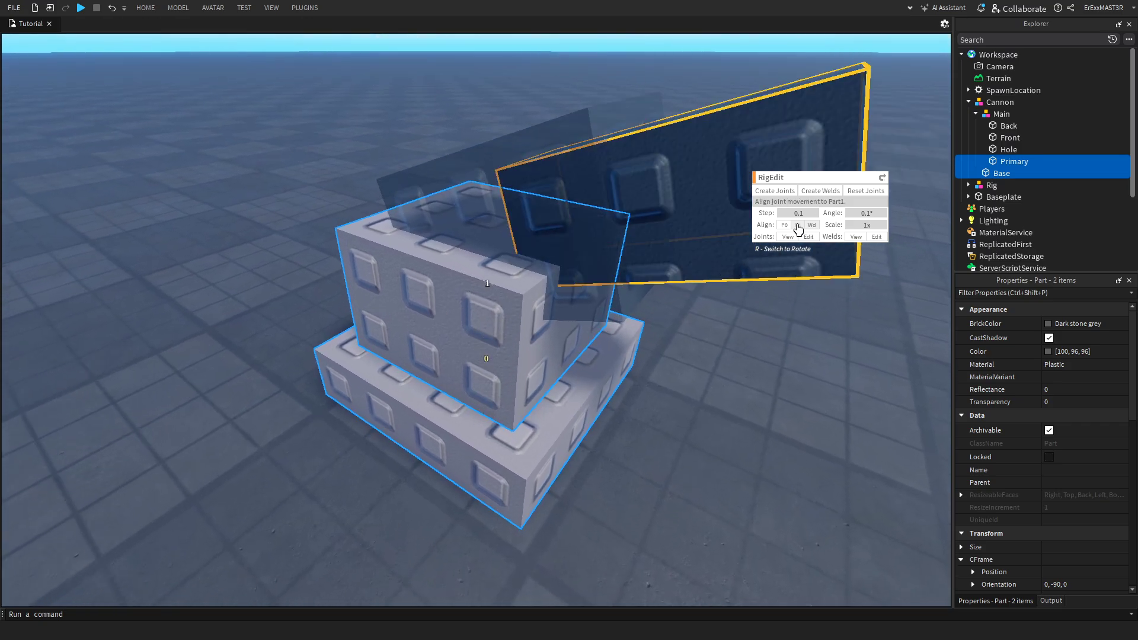
left_click(817, 194)
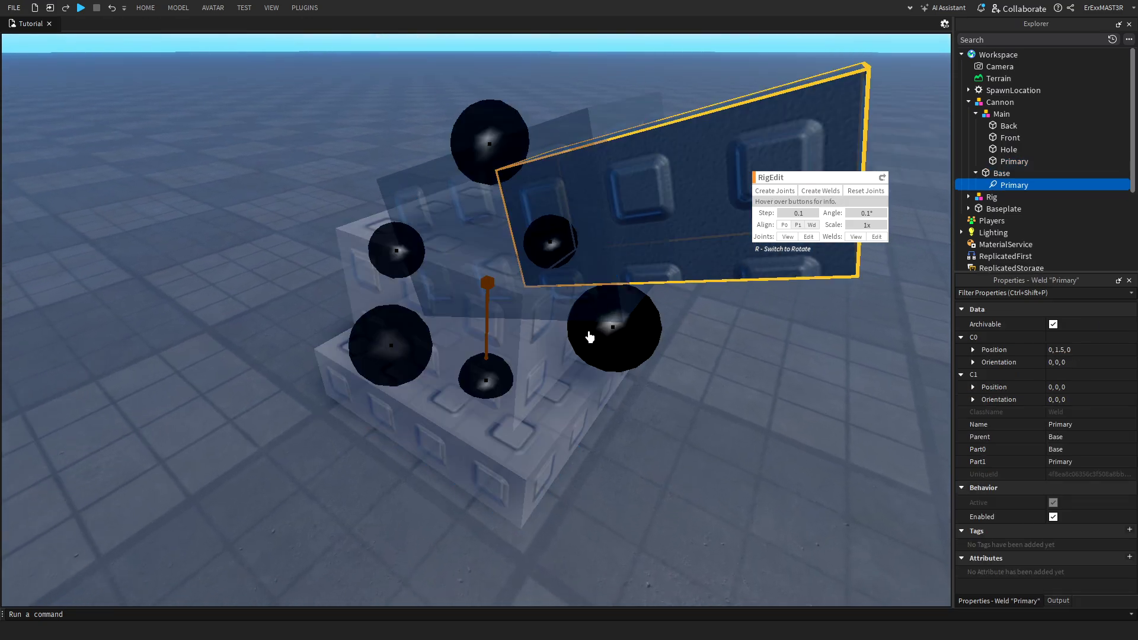
Join Primary to Back with a movable RigEdit joint
left_click(543, 354)
left_click(532, 199)
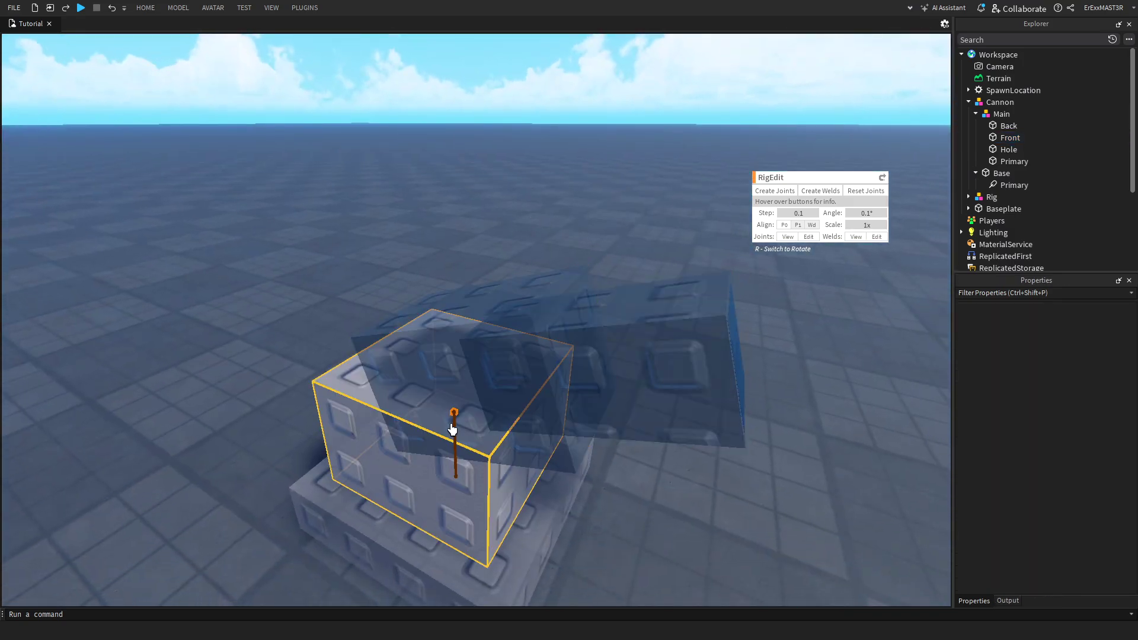
right_click_drag(452, 427, 363, 407)
left_click(356, 379)
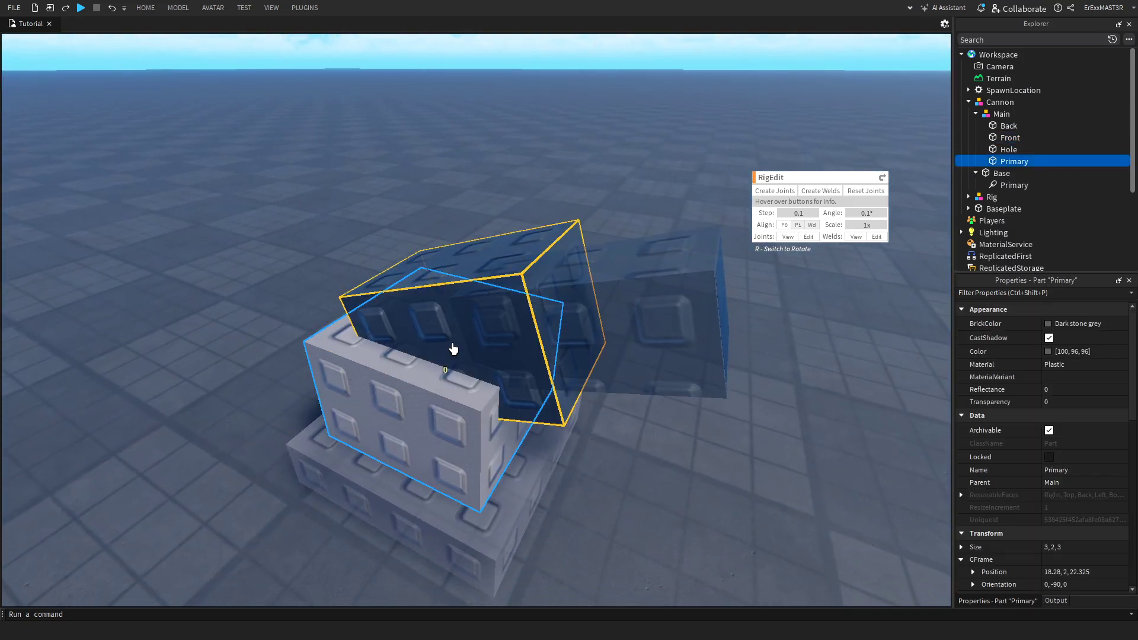
left_click(504, 257, "ctrl")
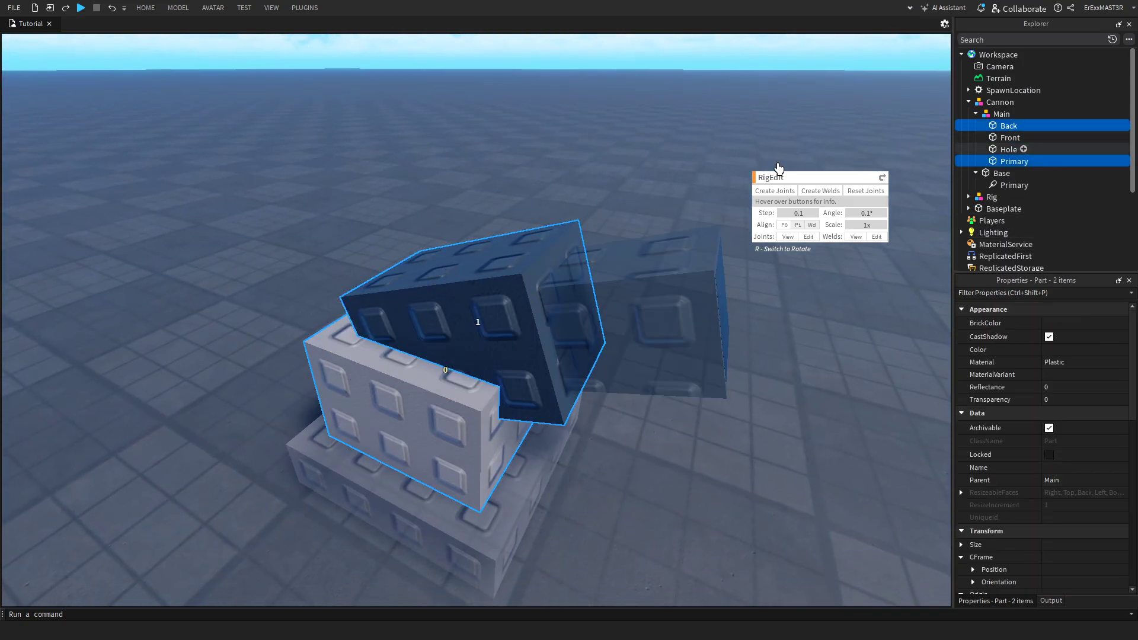
scroll(446, 304, "up", 4)
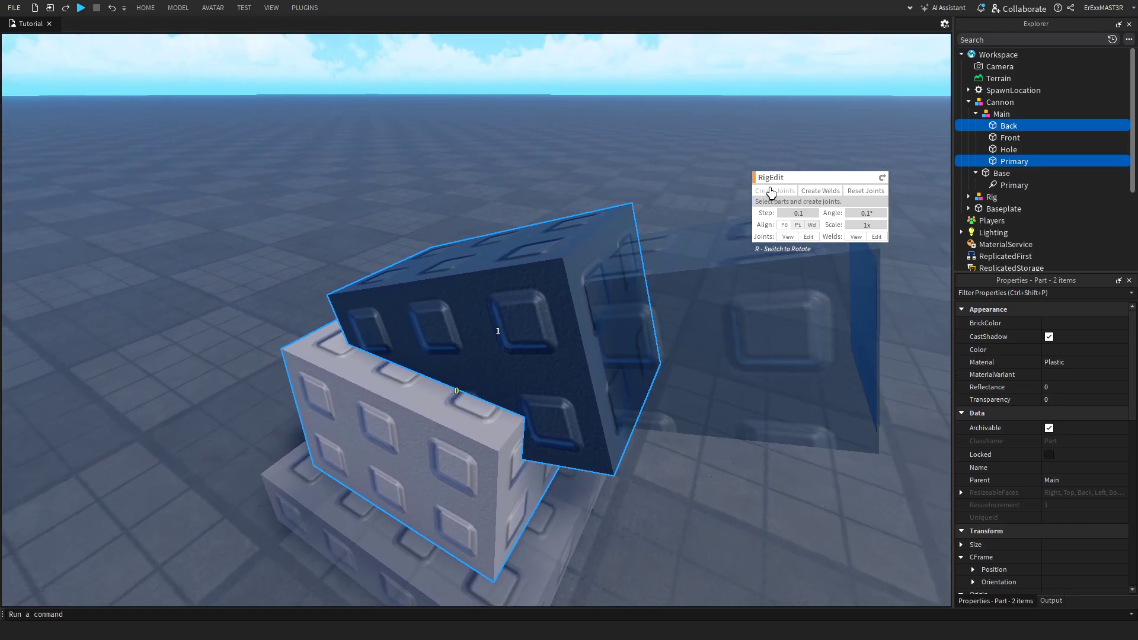
left_click(770, 191)
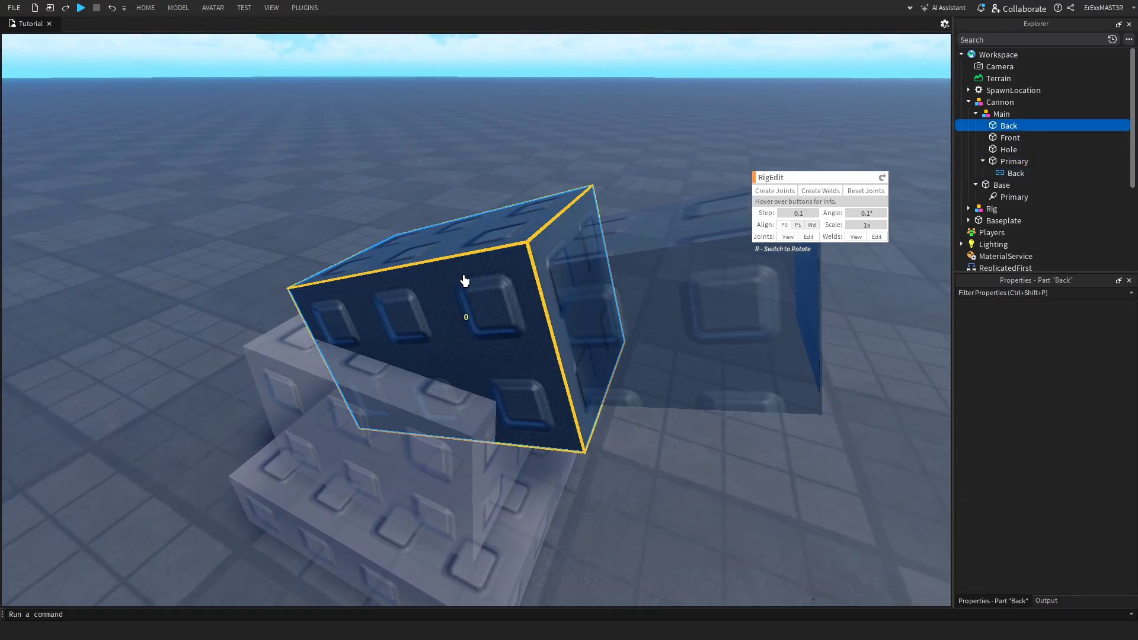
Join Back to Front with a second movable joint
right_click_drag(463, 261, 407, 304)
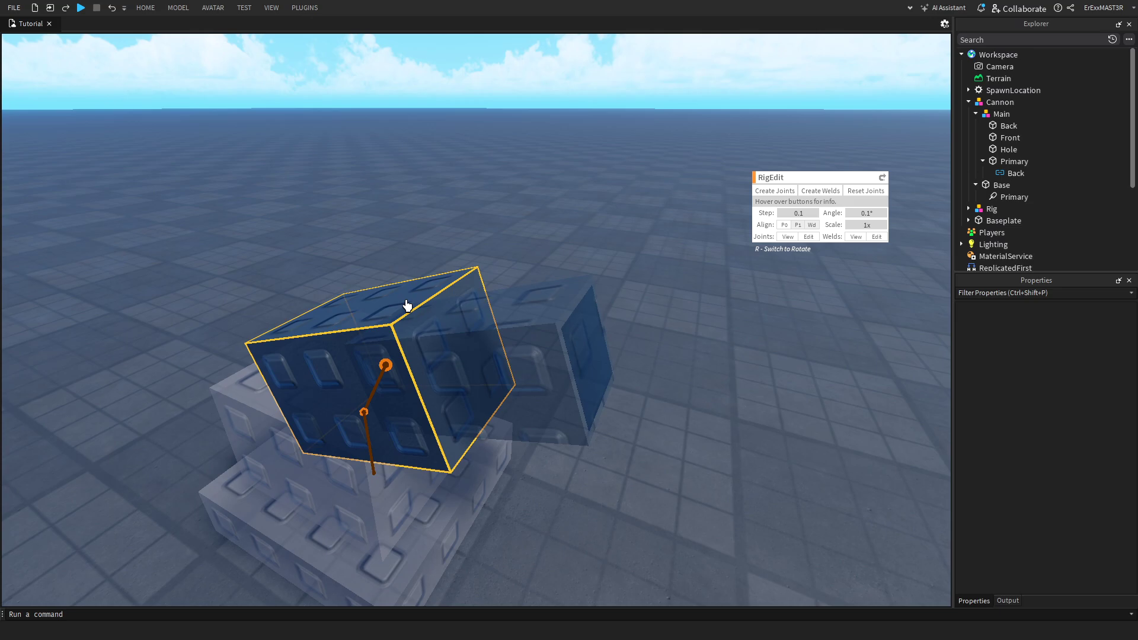
left_click(407, 305)
left_click(498, 321, "ctrl")
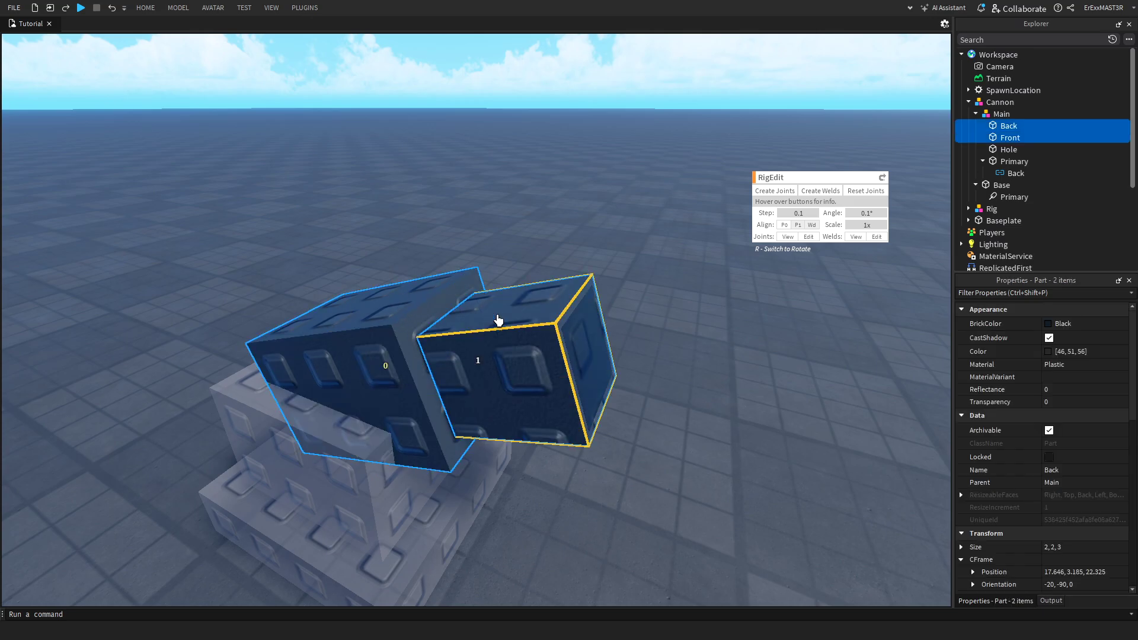
left_click(782, 193)
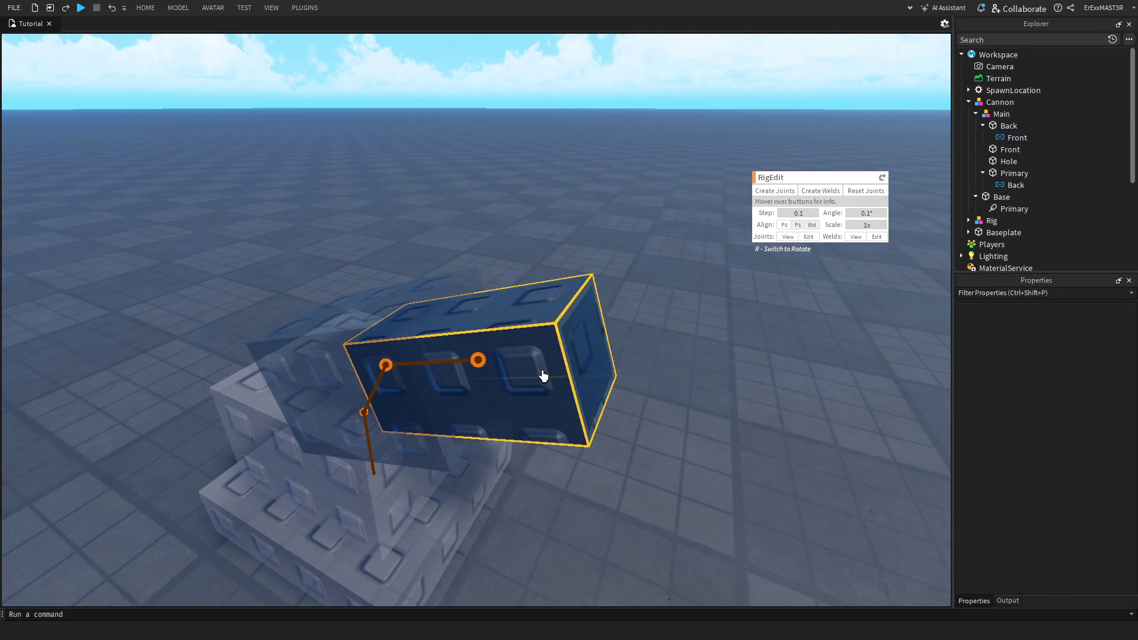
Weld the Hole part to the Front part of the barrel
left_click(567, 369)
right_click_drag(567, 369, 477, 328)
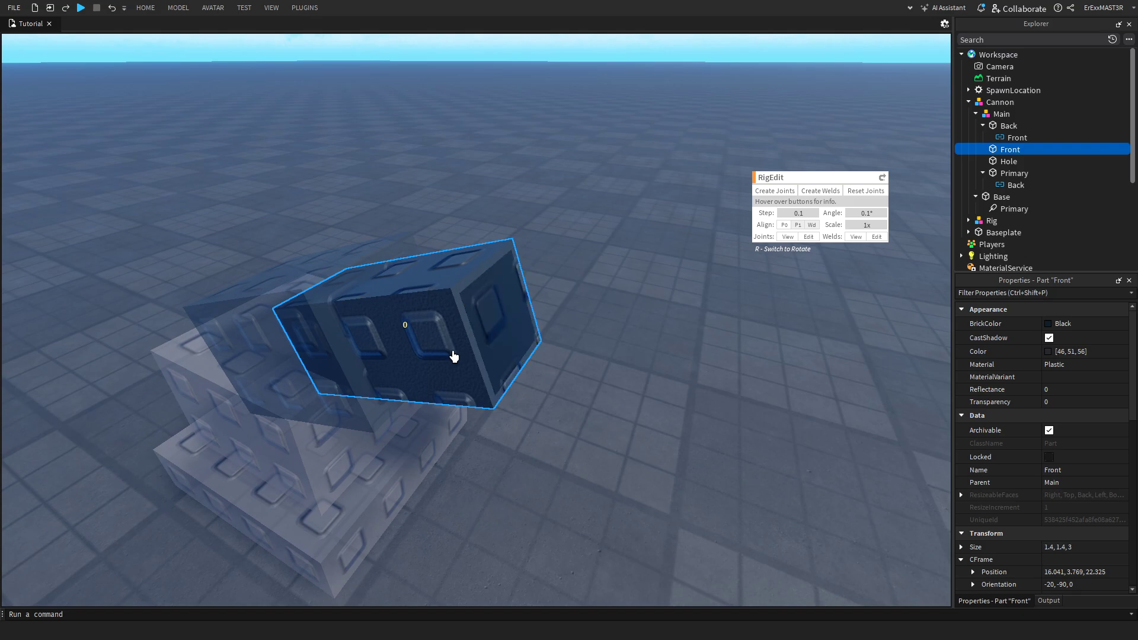
right_click_drag(643, 252, 793, 190)
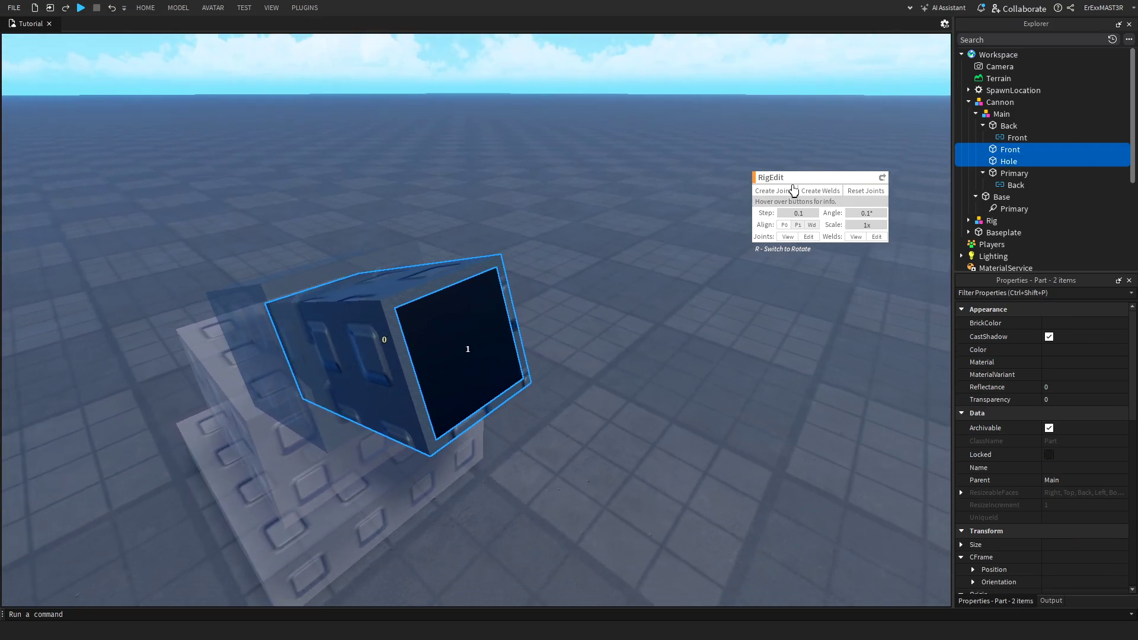
left_click(807, 196)
Orbit around the finished rig and inspect the Back-Front joint
right_click_drag(546, 389, 526, 296)
scroll(581, 152, "up", 3)
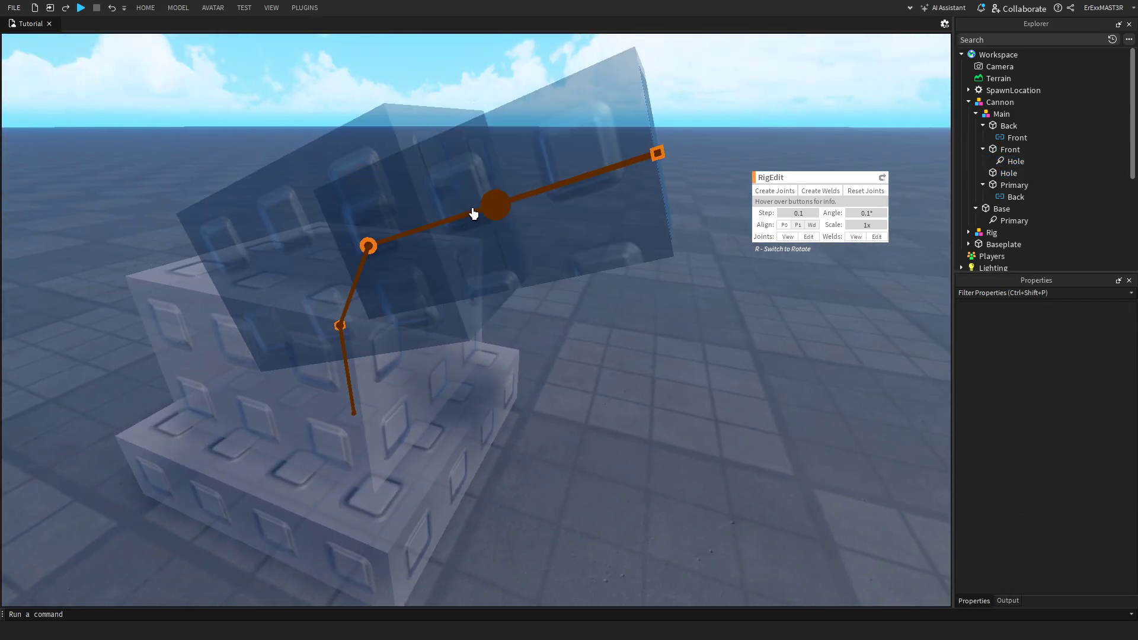
scroll(526, 183, "up", 5)
right_click_drag(517, 190, 474, 214)
left_click(546, 278)
left_click(493, 259)
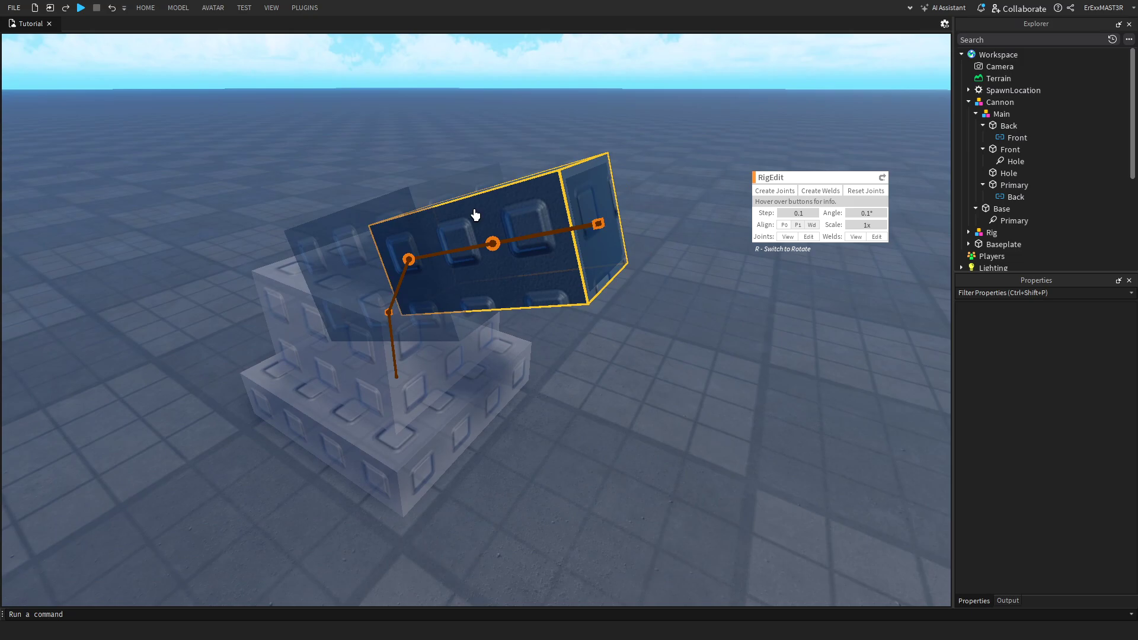
right_click_drag(505, 258, 522, 281)
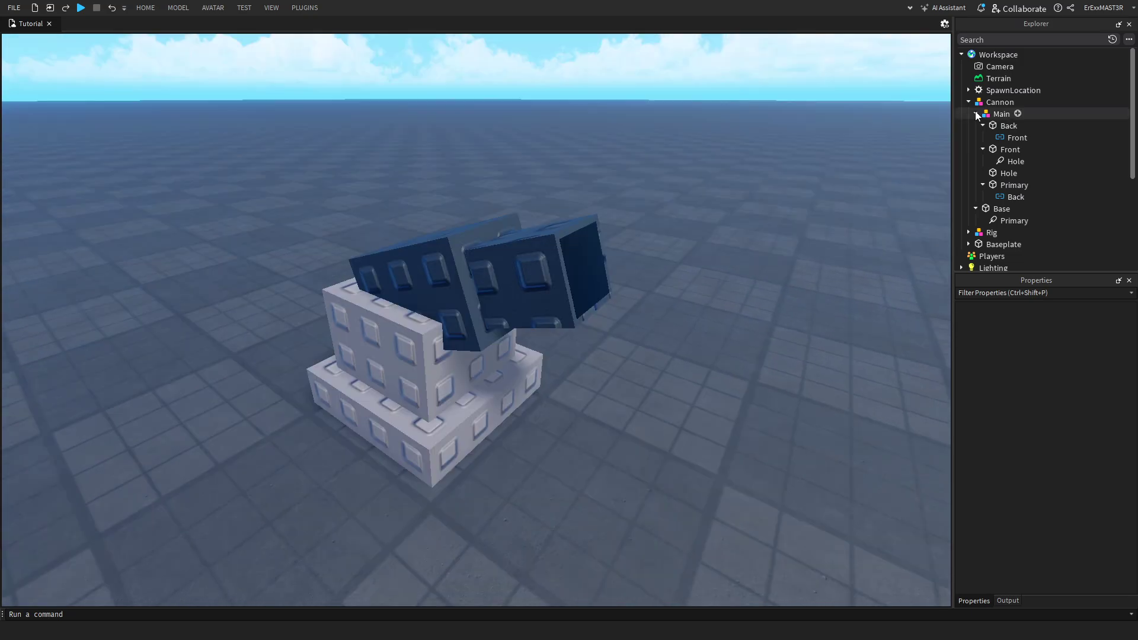
Insert an AnimationController into Cannon via the 'anim' search, then select the Cannon model
left_click(975, 113)
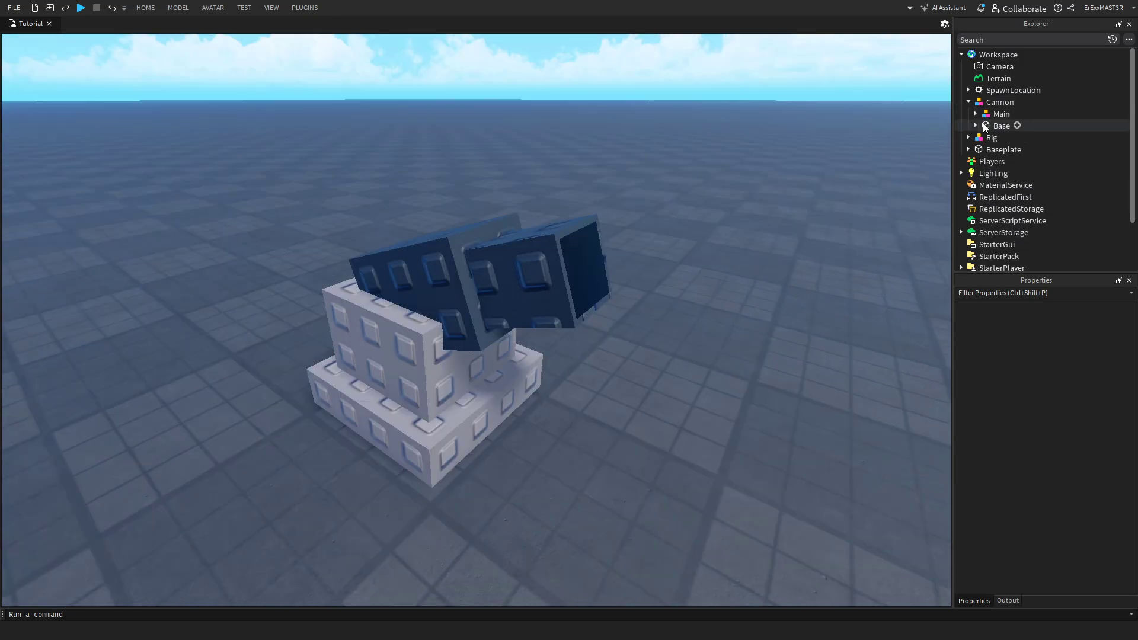
left_click(1021, 102)
type("anima")
left_click(973, 151)
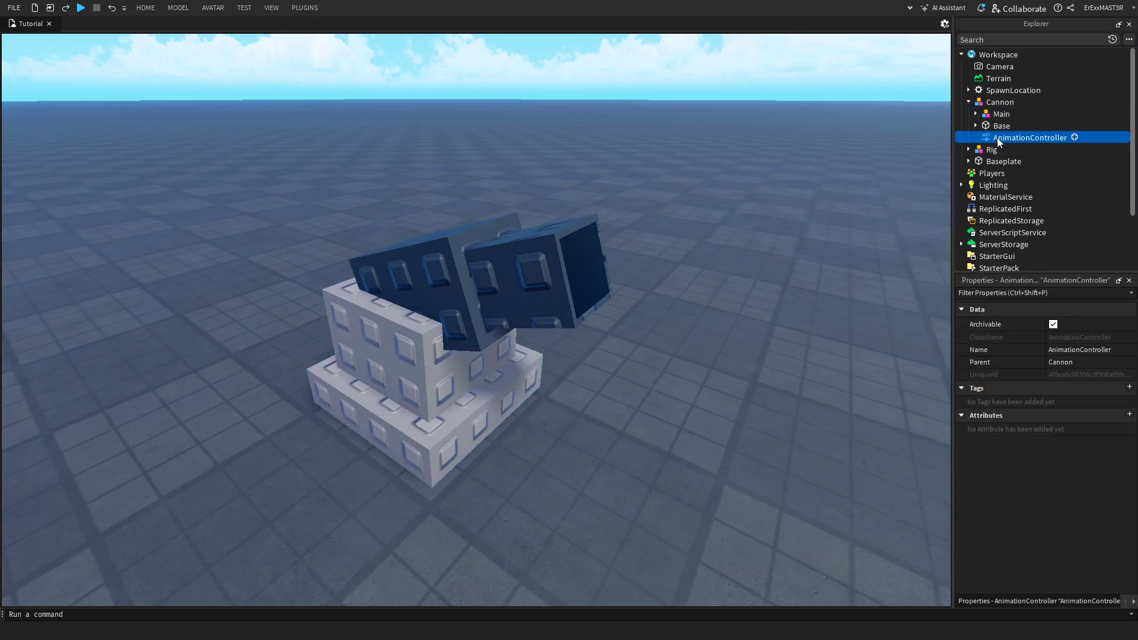
left_click(985, 105)
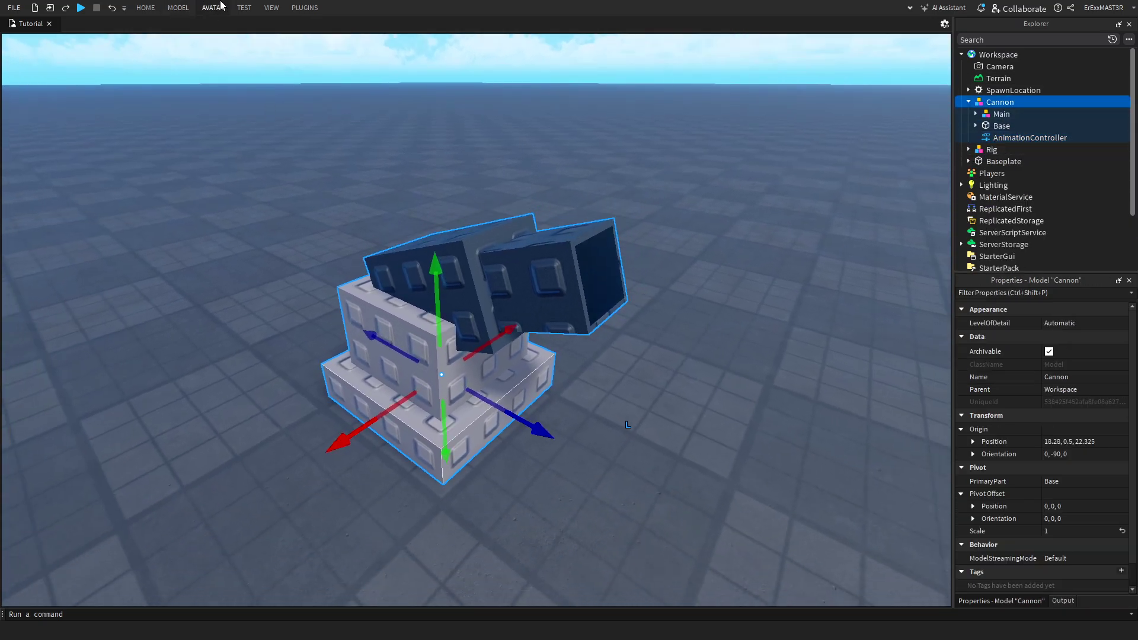
Open the Animation Editor on the Cannon rig from the Avatar tools
left_click(212, 8)
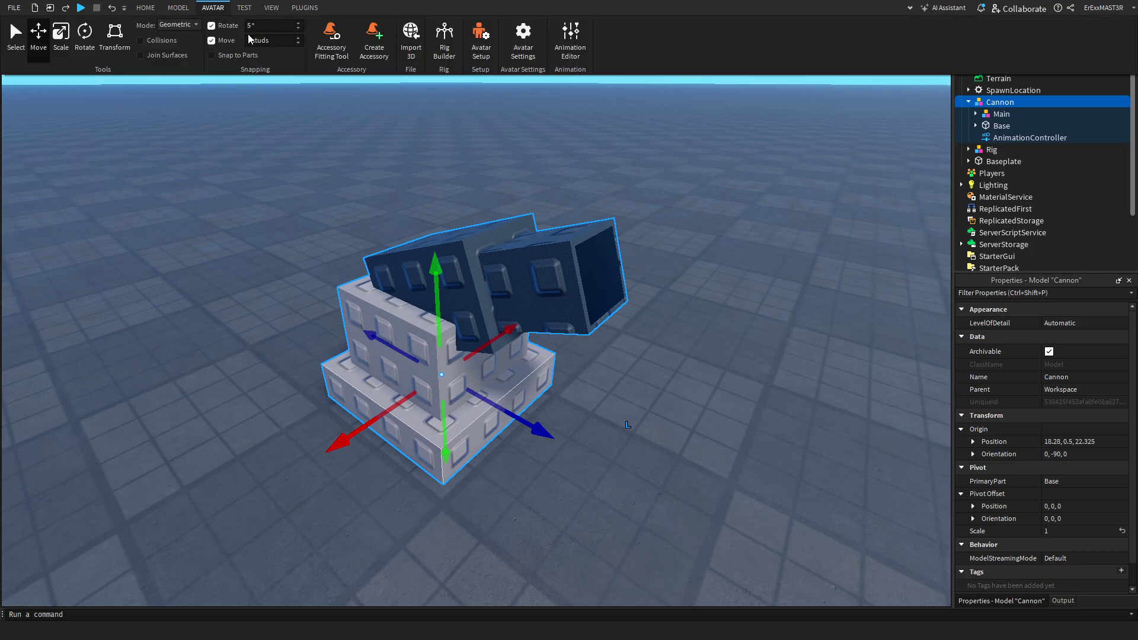
left_click(570, 53)
left_click(553, 148)
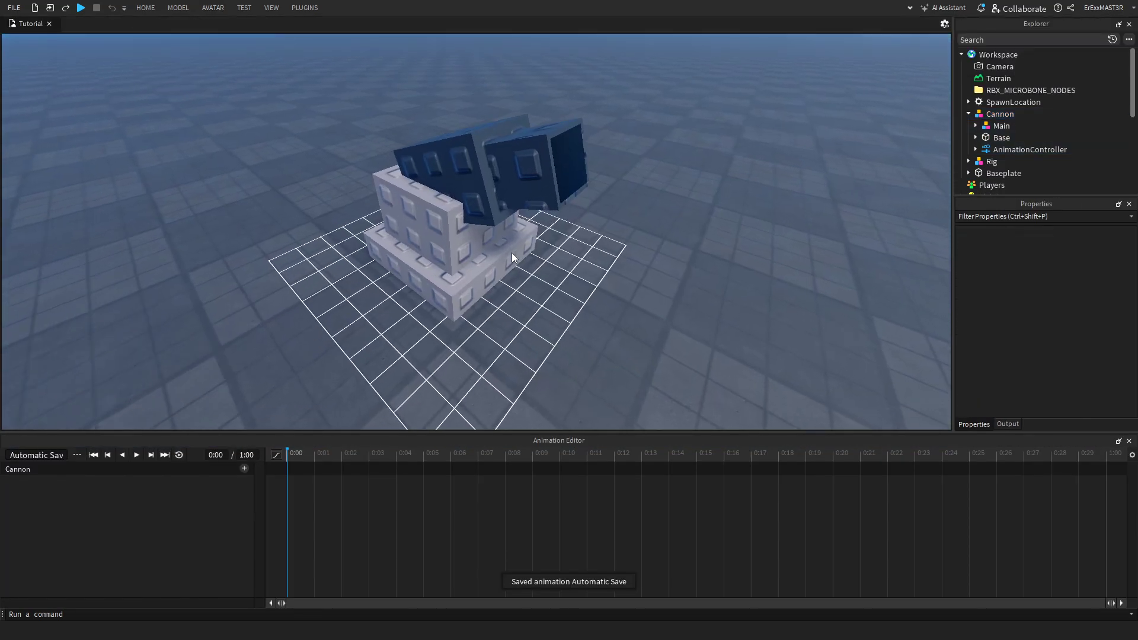
scroll(424, 326, "down", 3)
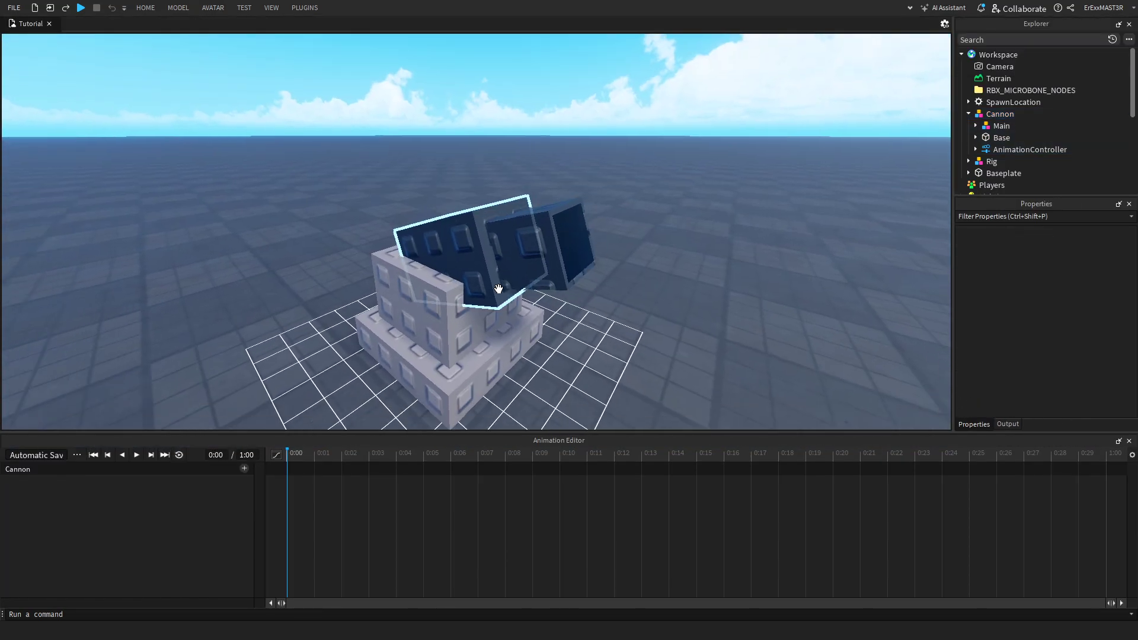
right_click_drag(425, 325, 504, 261)
scroll(504, 261, "up", 5)
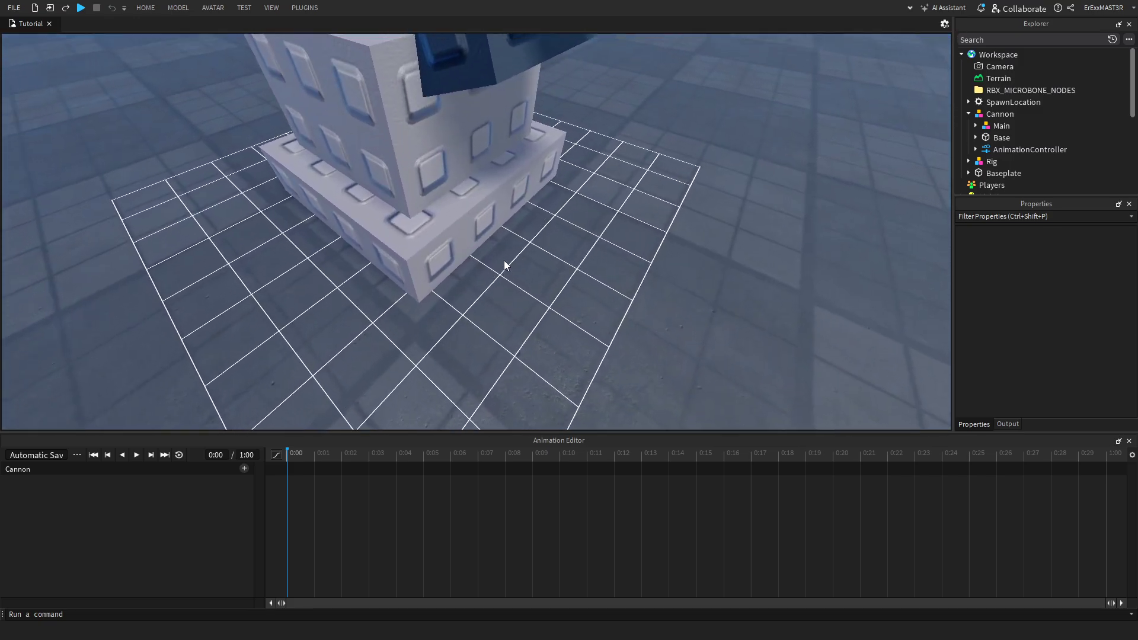
scroll(504, 261, "down", 4)
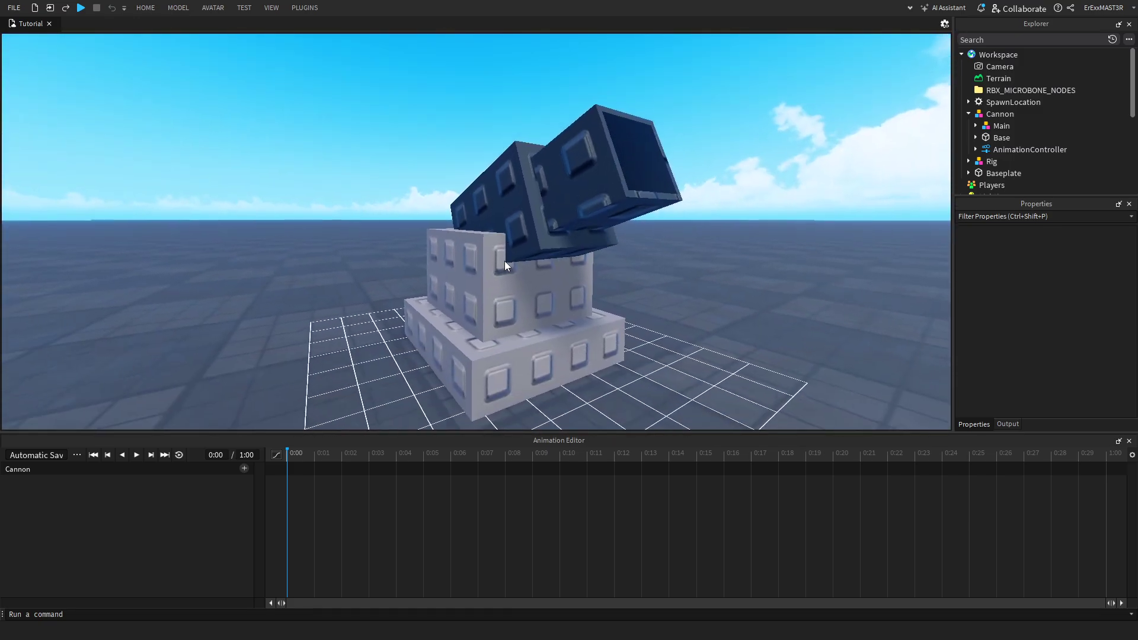
scroll(493, 278, "up", 4)
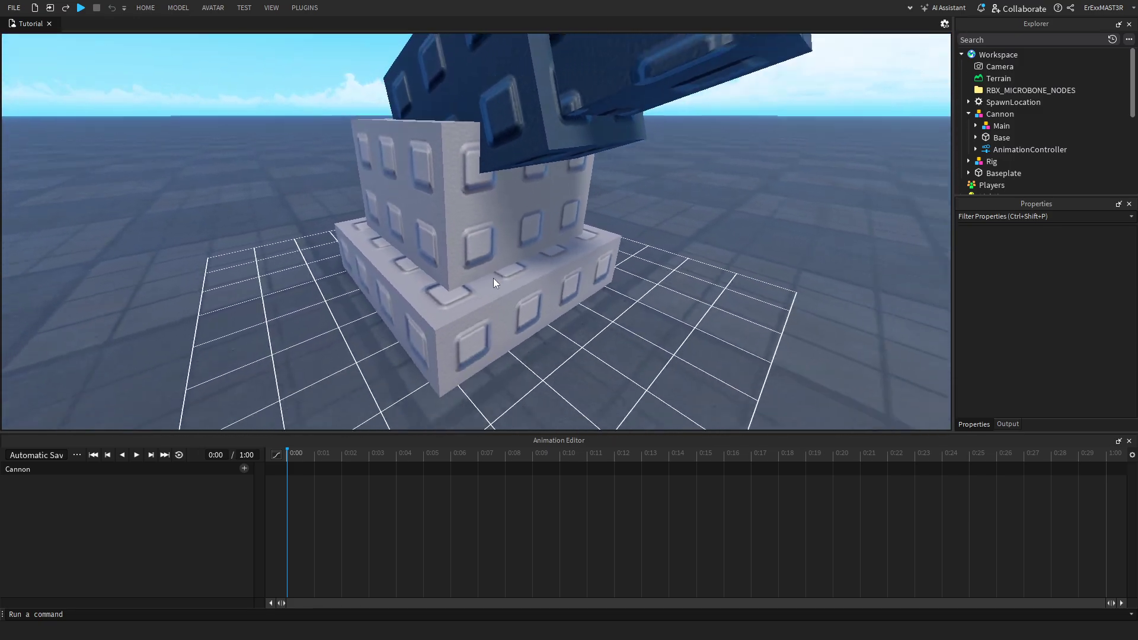
scroll(495, 282, "down", 4)
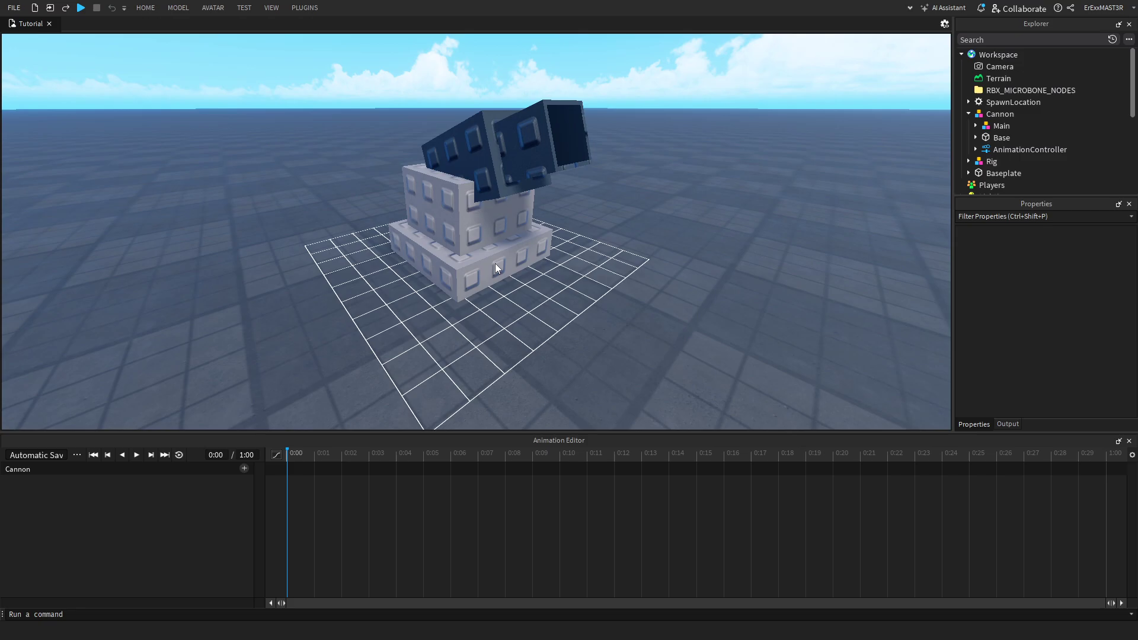
right_click_drag(495, 268, 453, 283)
Select the blue cannon barrel and zoom in close on it
left_click(454, 284)
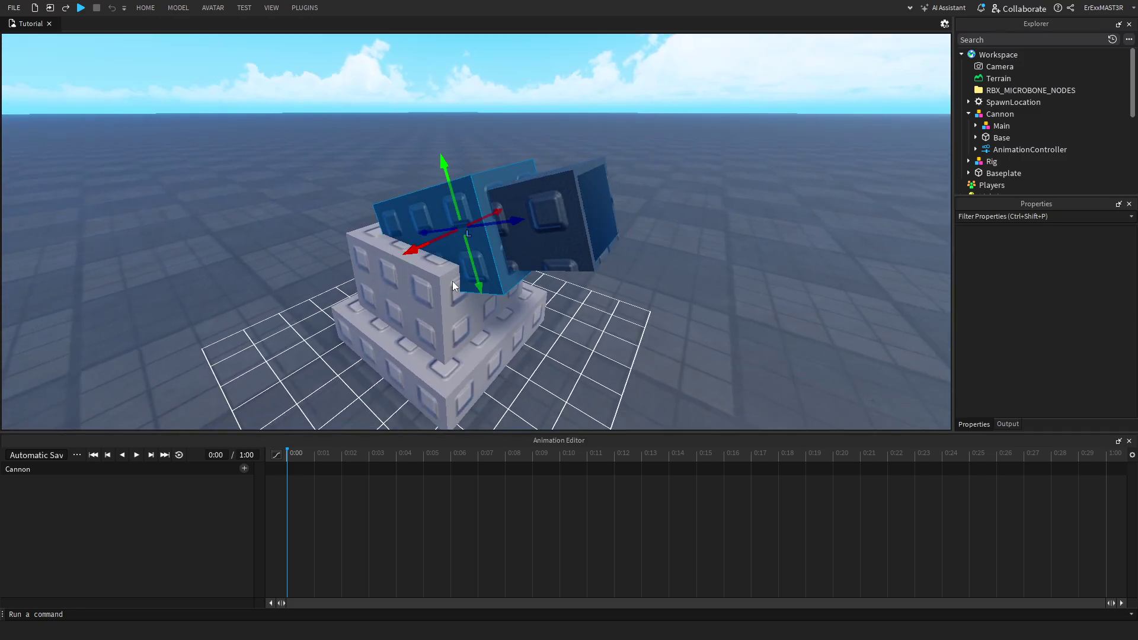
scroll(545, 237, "down", 3)
right_click_drag(557, 203, 520, 241)
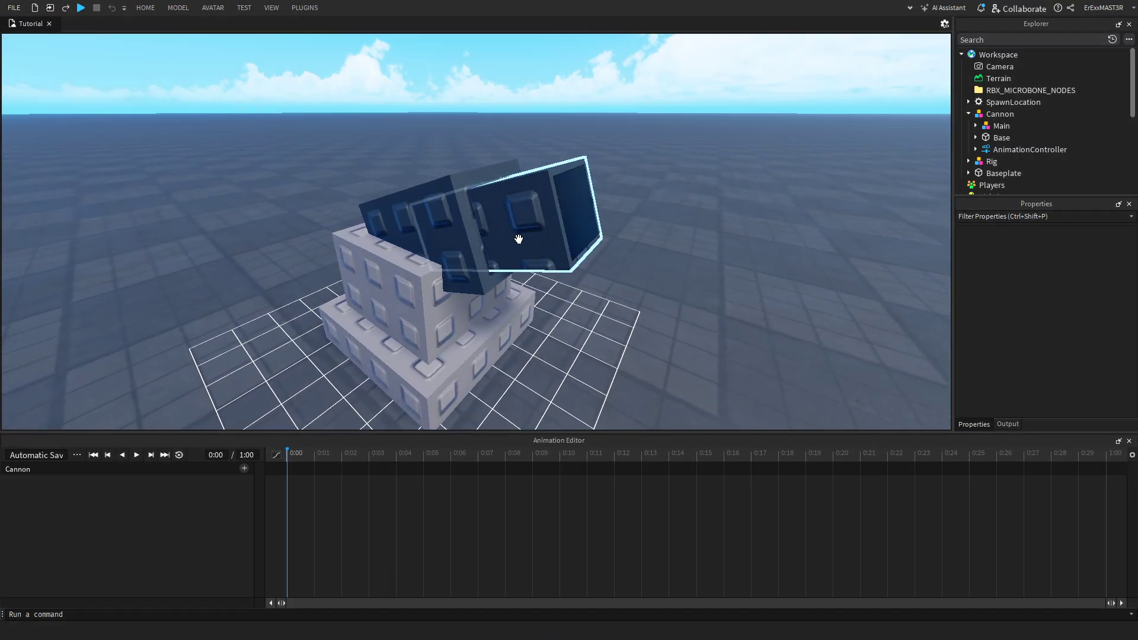
scroll(520, 241, "up", 3)
right_click_drag(444, 229, 470, 262)
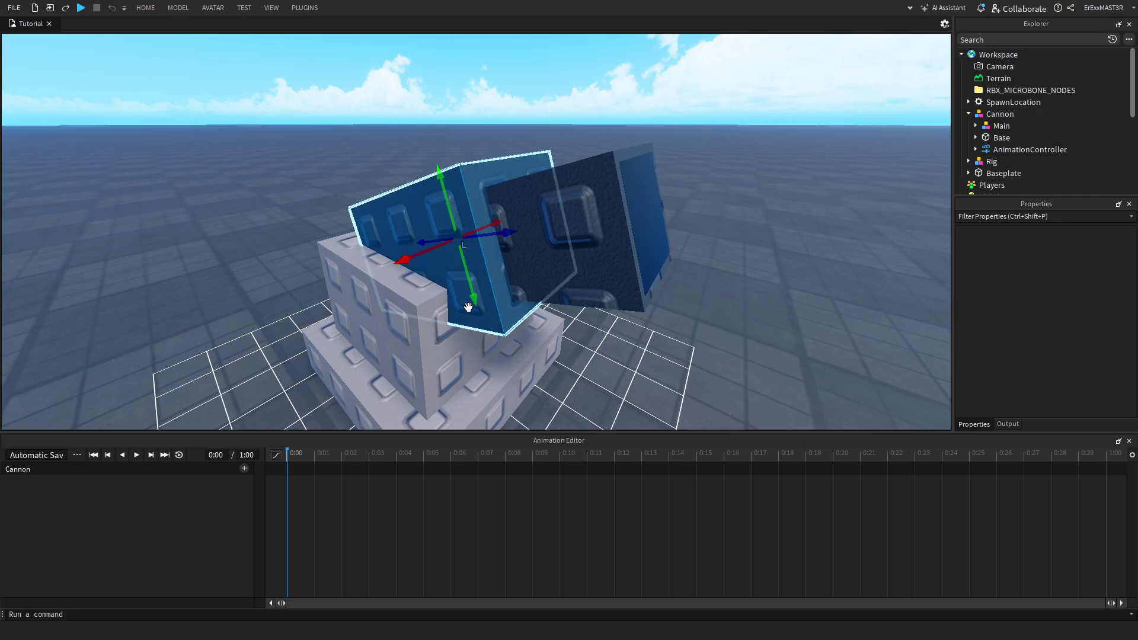
scroll(478, 274, "down", 3)
scroll(403, 244, "up", 5)
right_click_drag(403, 243, 476, 361)
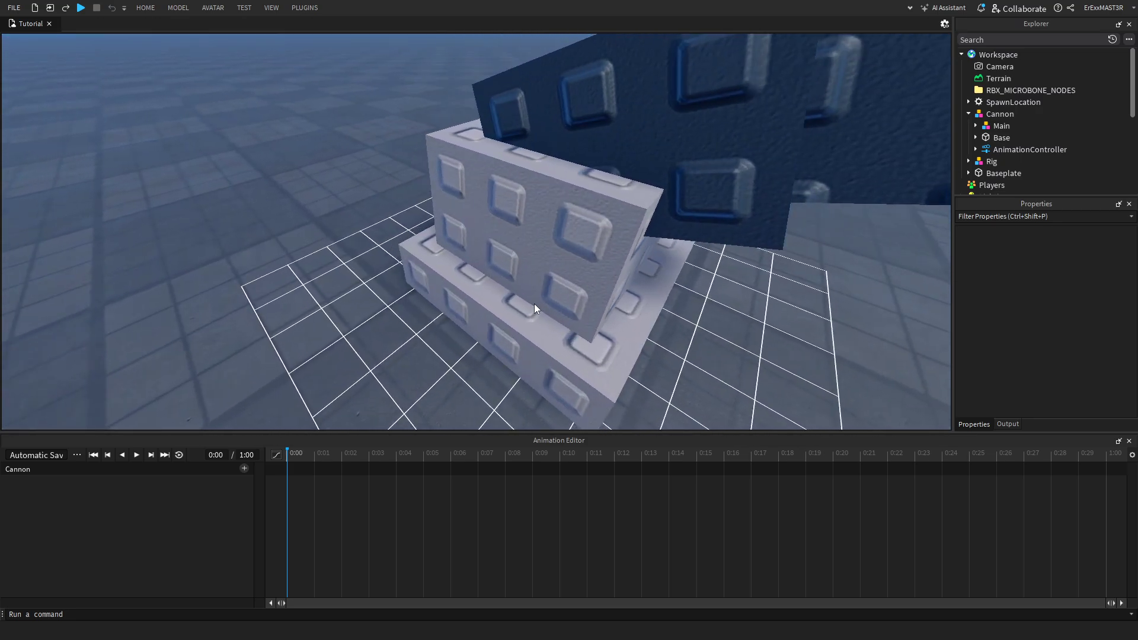
scroll(495, 285, "down", 3)
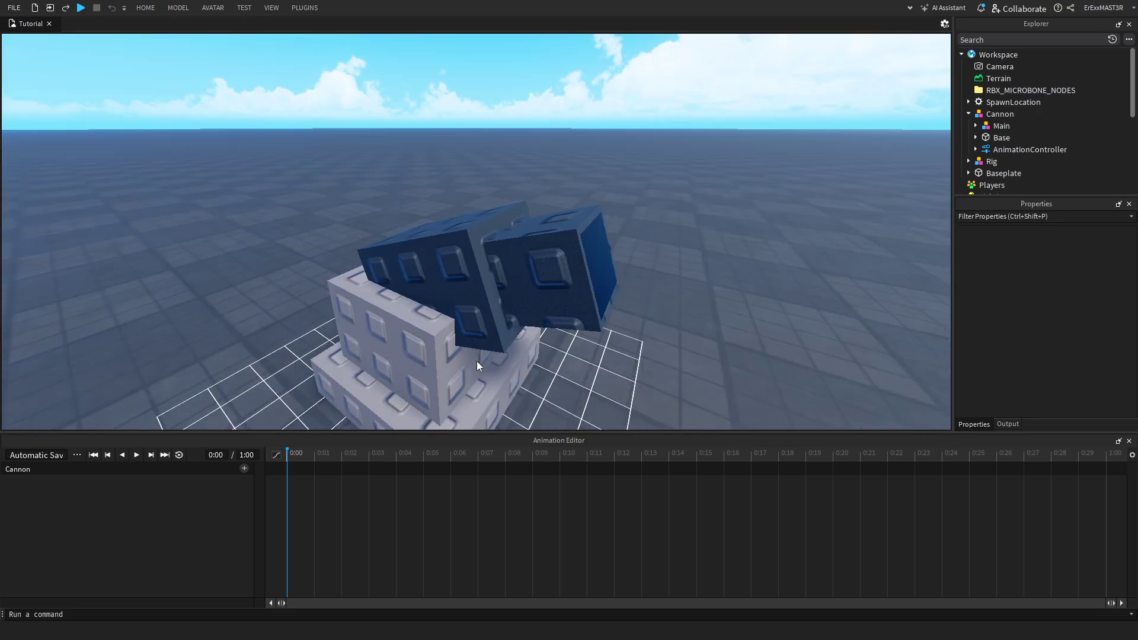
scroll(476, 361, "down", 2)
scroll(446, 354, "up", 2)
scroll(446, 355, "up", 2)
left_click(505, 256)
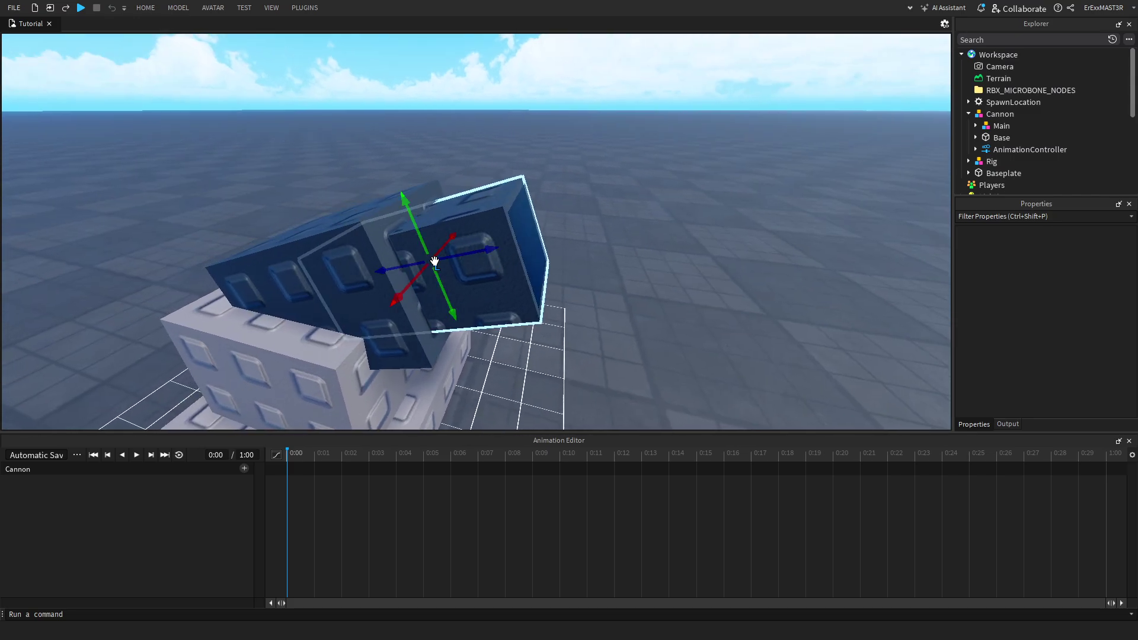
scroll(435, 211, "up", 1)
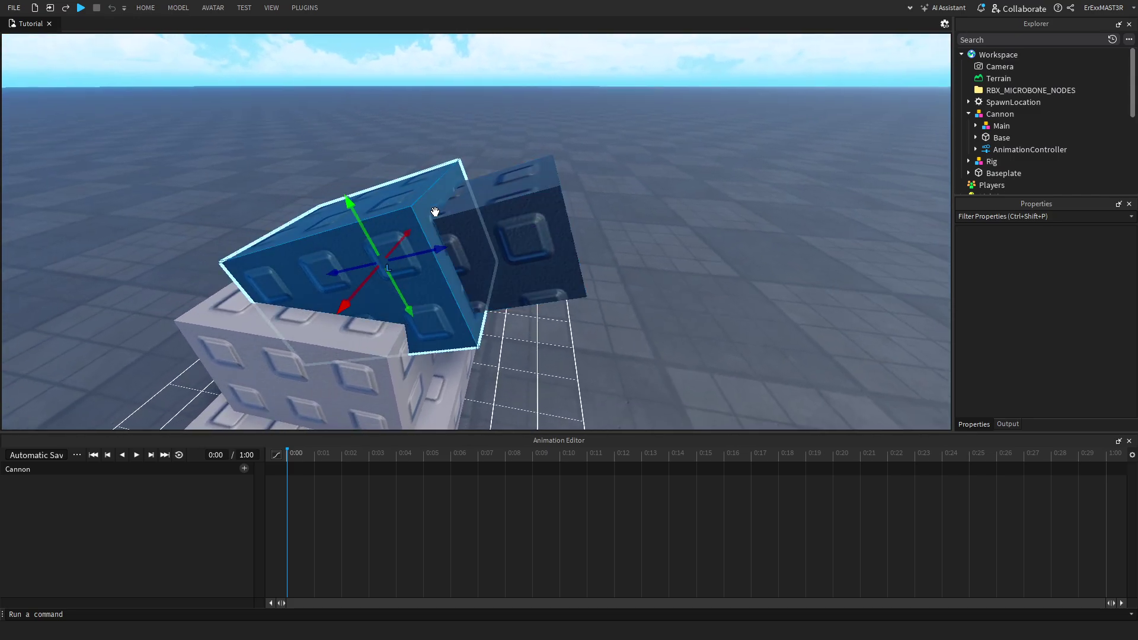
right_click_drag(435, 212, 449, 191)
scroll(449, 191, "up", 1)
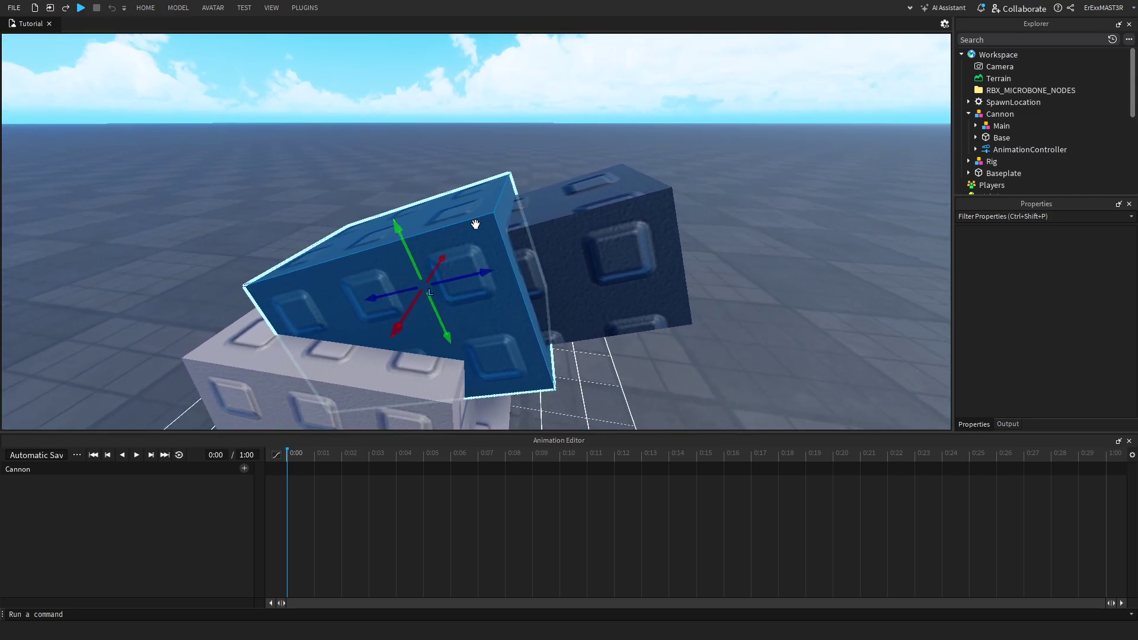
At 0:07, slide the barrel backward along its blue axis
left_click_drag(428, 453, 488, 457)
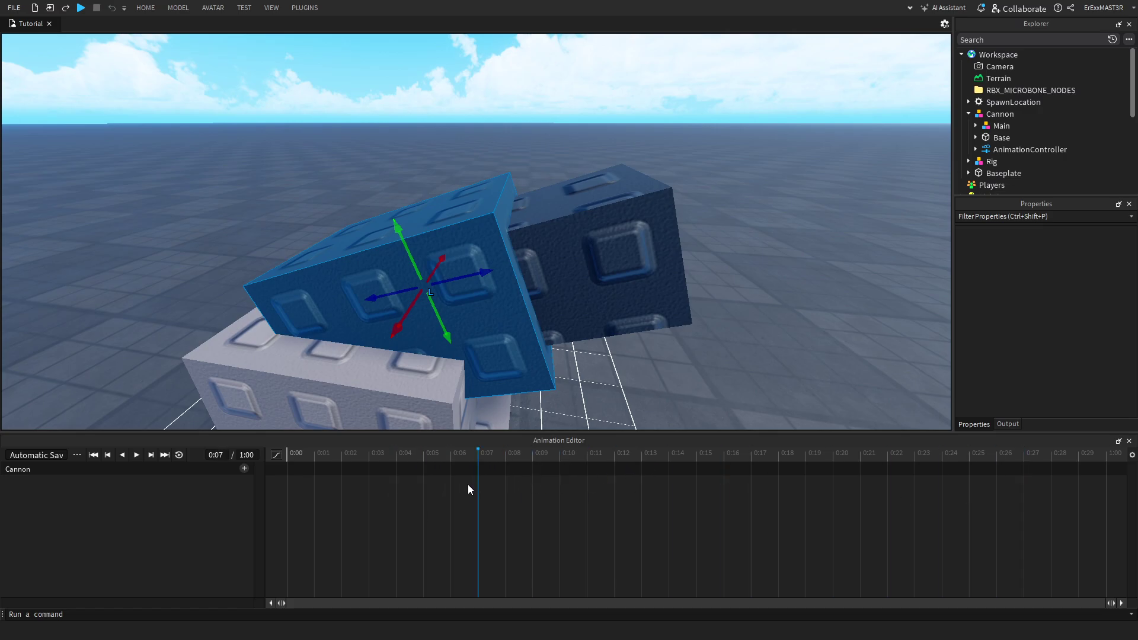
mouse_move(485, 426)
right_mouse_down()
mouse_move(485, 409)
mouse_move(485, 421)
right_mouse_up()
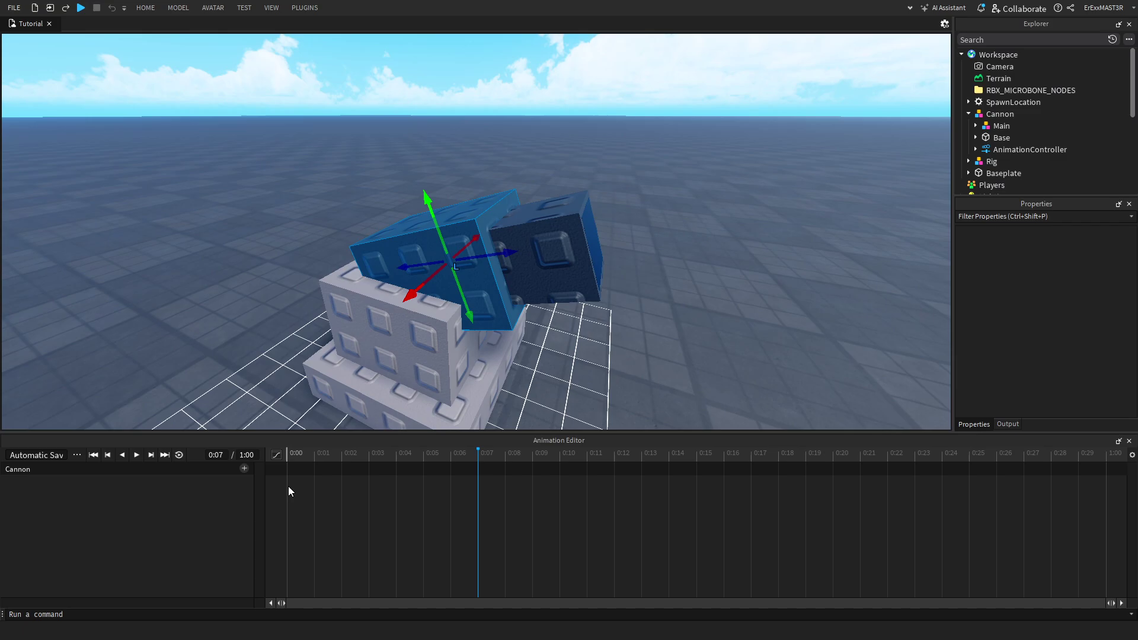
scroll(445, 233, "up", 3)
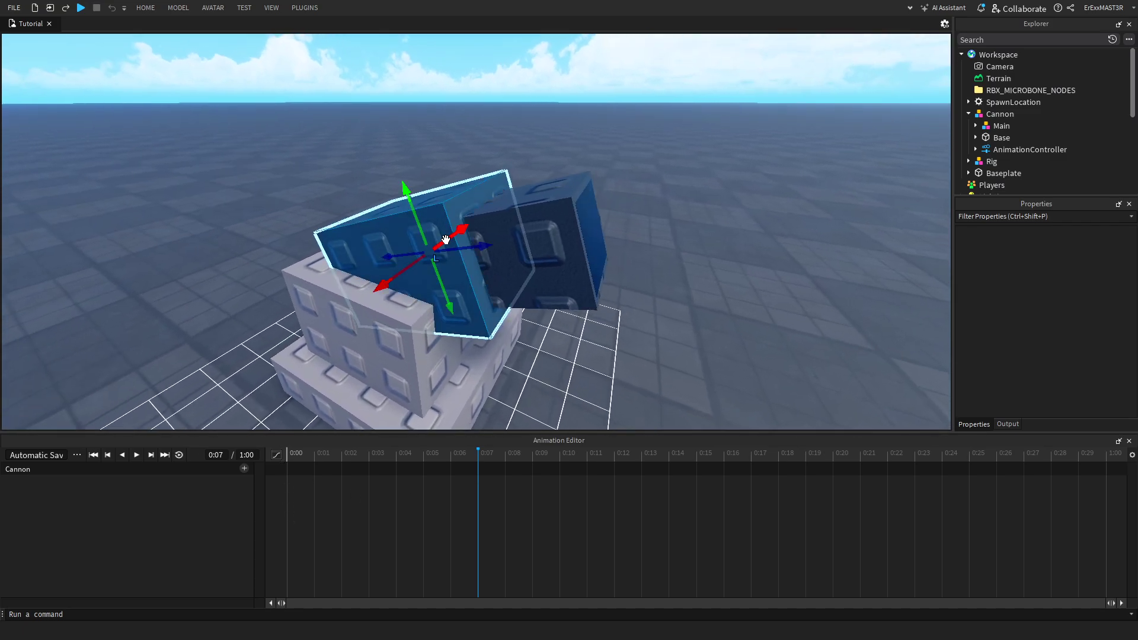
mouse_move(501, 270)
left_mouse_down()
mouse_move(493, 259)
mouse_move(484, 273)
mouse_move(592, 183)
mouse_move(506, 247)
left_mouse_up()
scroll(504, 296, "down", 3)
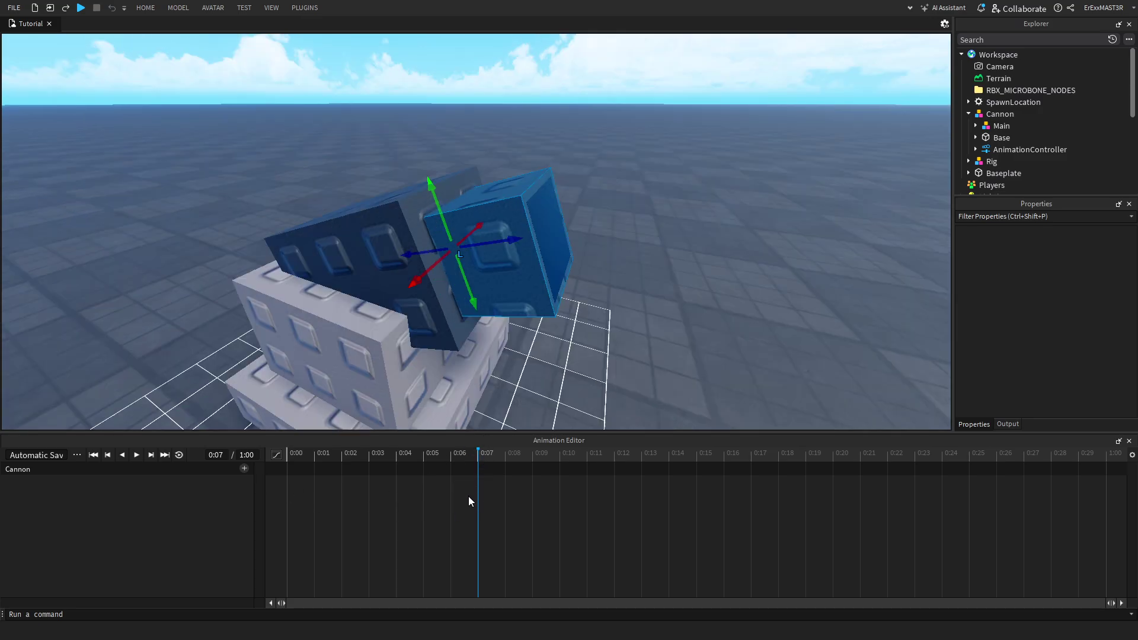
right_click_drag(561, 361, 560, 371)
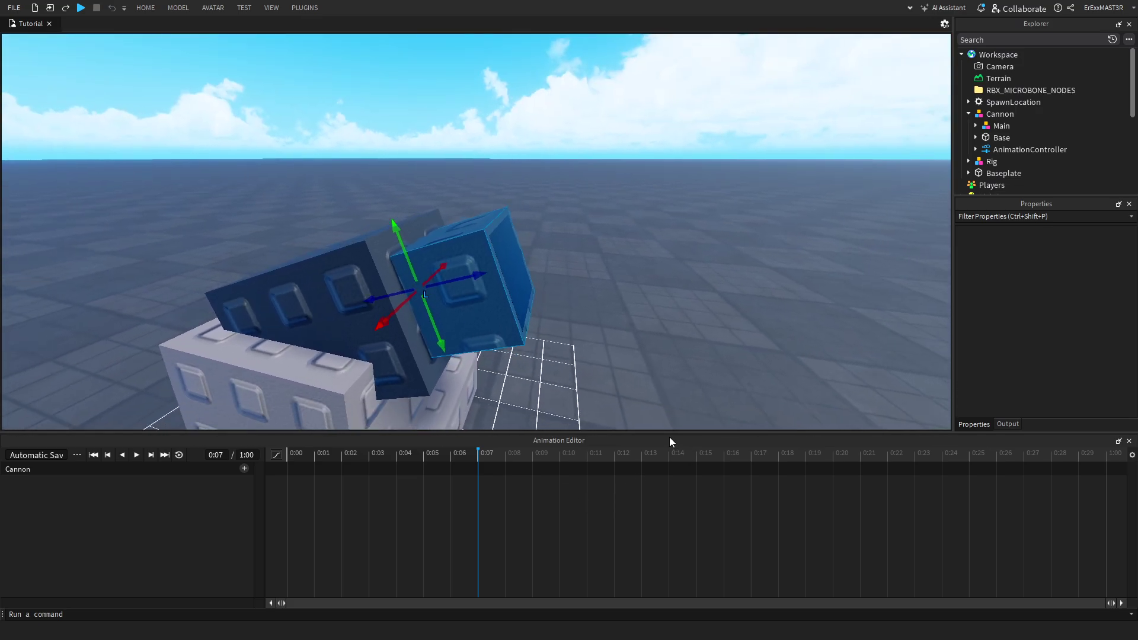
right_click_drag(670, 437, 613, 407)
At 0:14, slide the barrel forward again and preview the recoil animation
left_click(668, 456)
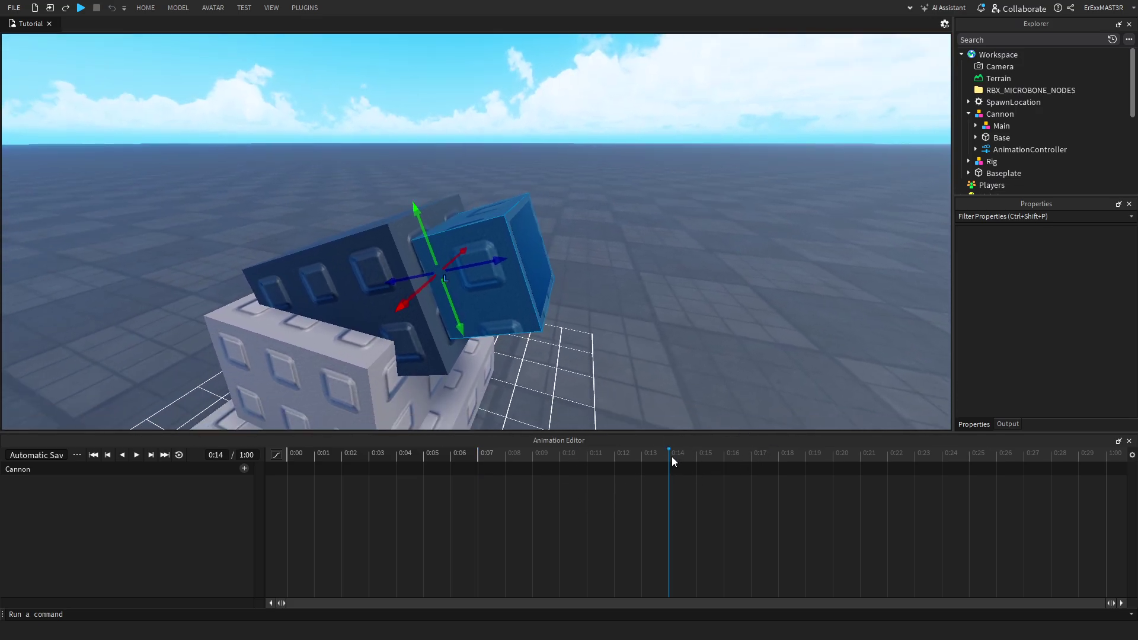
right_click_drag(430, 279, 430, 278)
left_click_drag(430, 278, 549, 257)
mouse_move(549, 257)
right_mouse_down()
mouse_move(566, 283)
mouse_move(542, 275)
right_mouse_up()
key("space")
key("space")
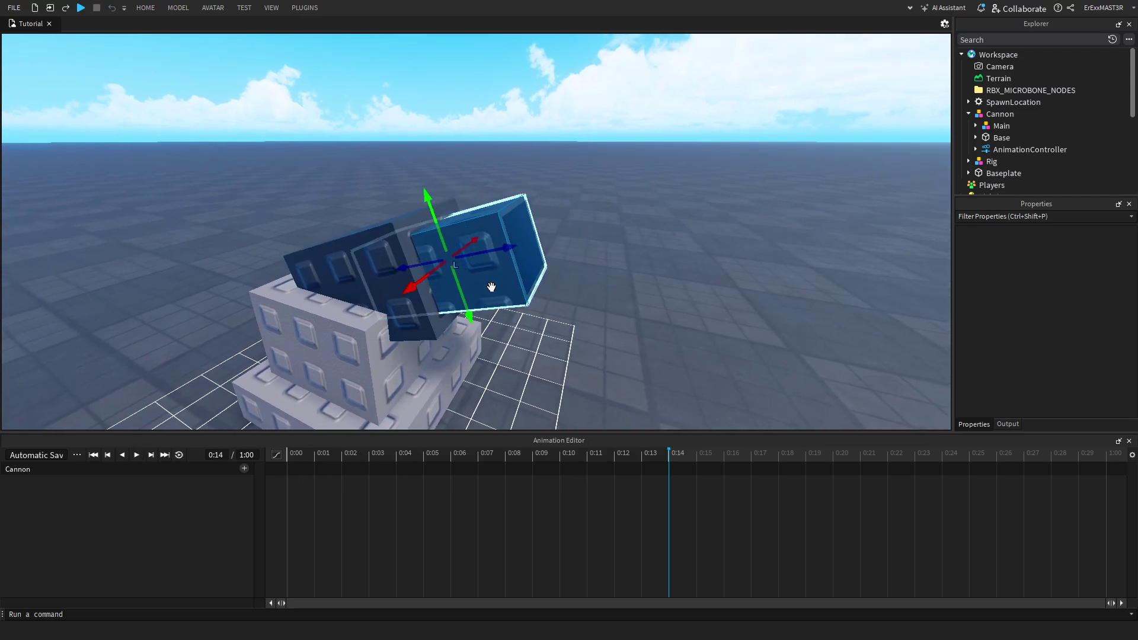
right_click_drag(586, 353, 521, 390)
left_click(571, 342)
key("space")
key("space")
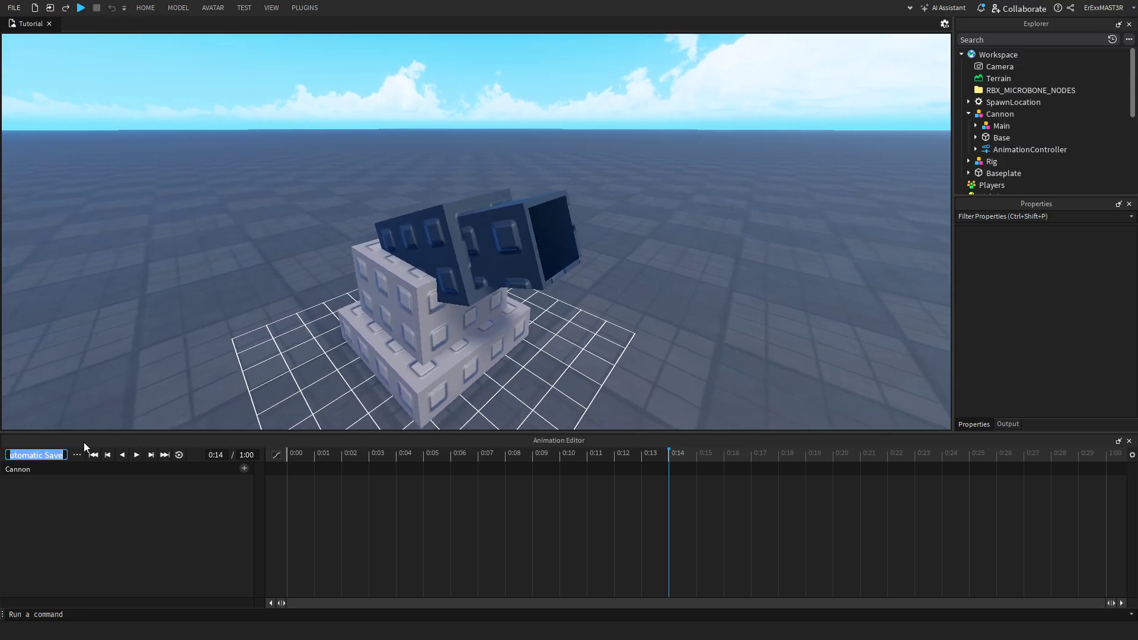
Name the animation CannonAnim, set its priority to Action, and save it
type("CannonAnim")
key("Return")
left_click(76, 455)
mouse_move(112, 556)
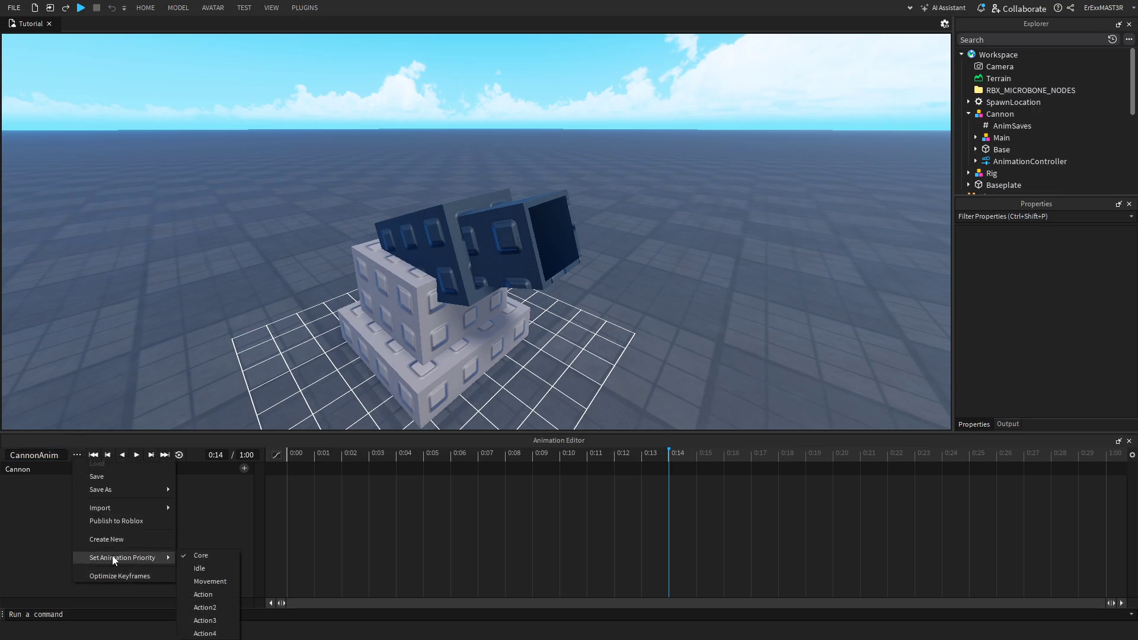
left_click(214, 600)
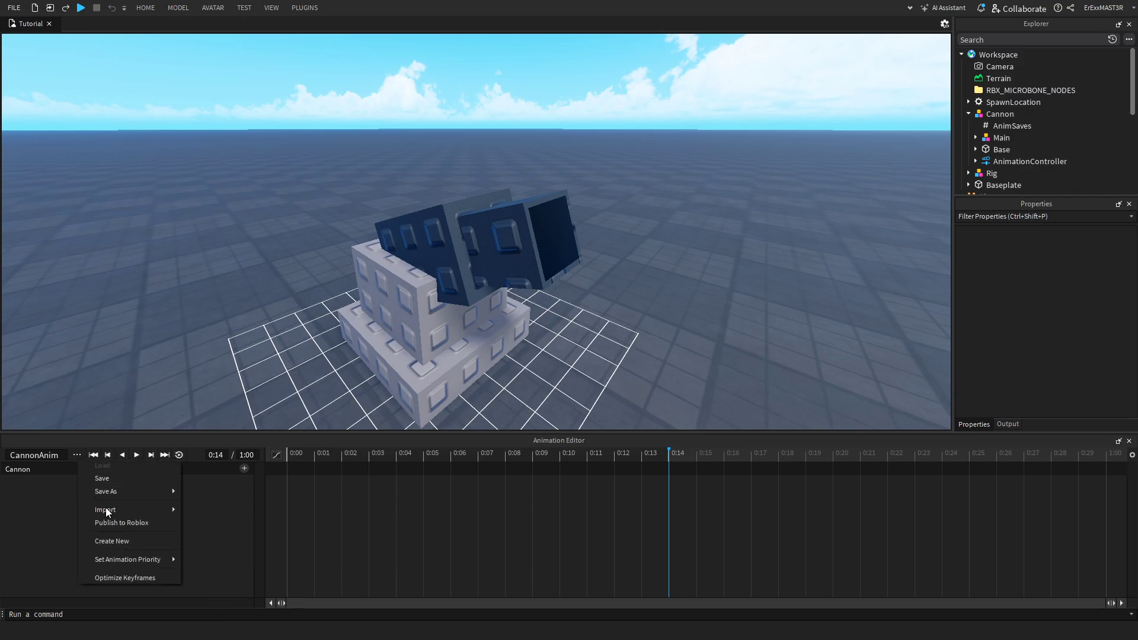
left_click(102, 479)
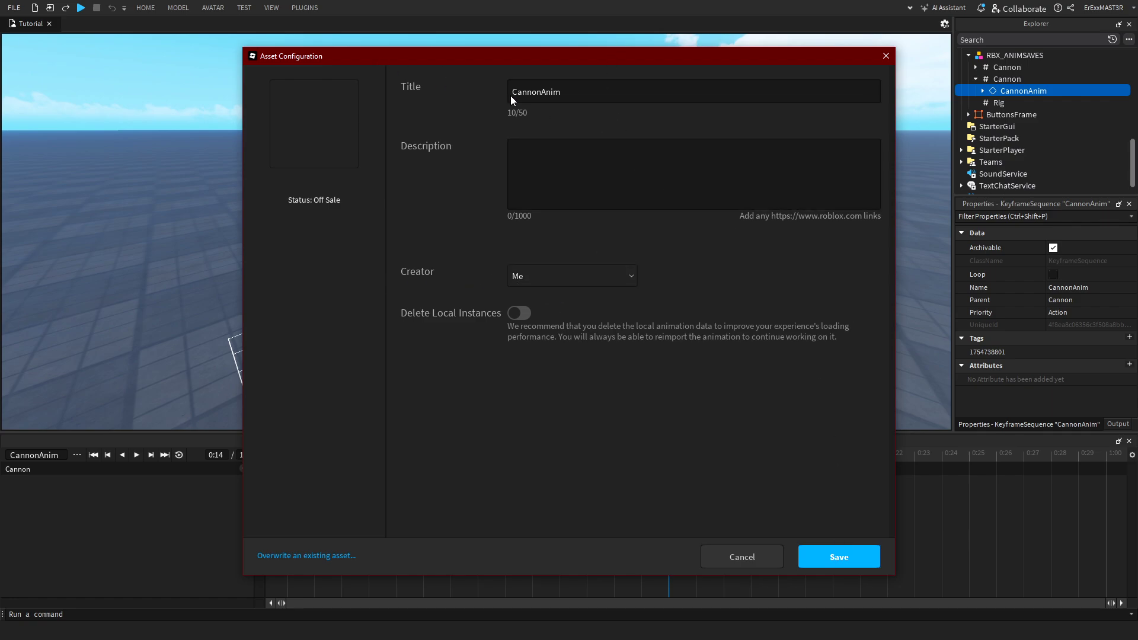
Upload CannonAnim to Roblox and copy its new asset ID
left_click(832, 557)
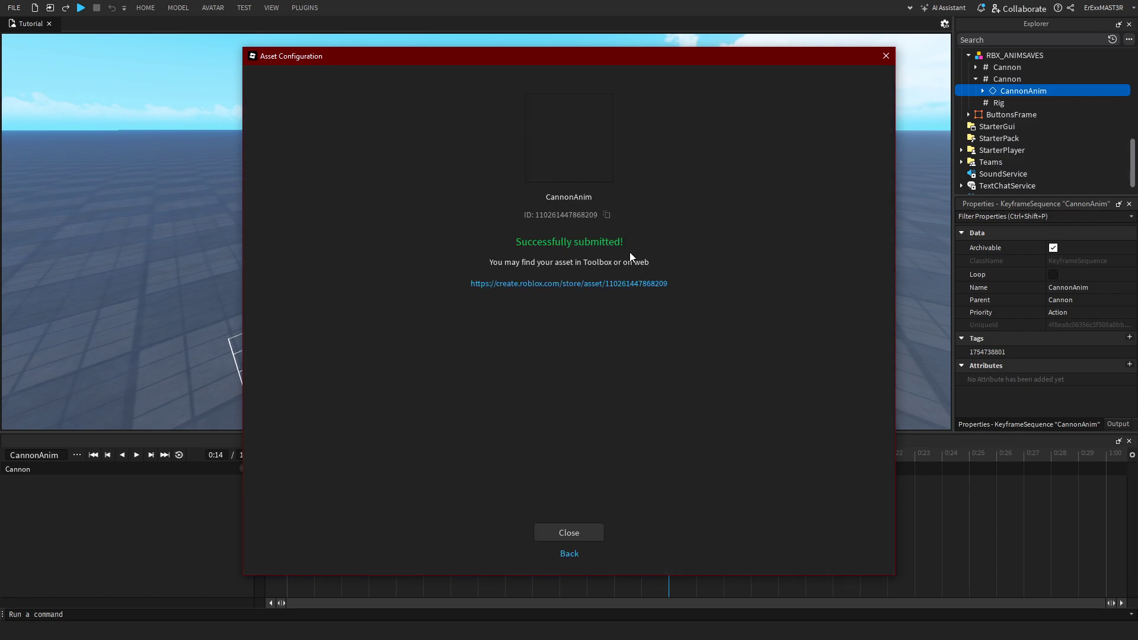
left_click(607, 215)
Dismiss the upload confirmation and collapse ServerStorage in the Explorer
left_click(569, 532)
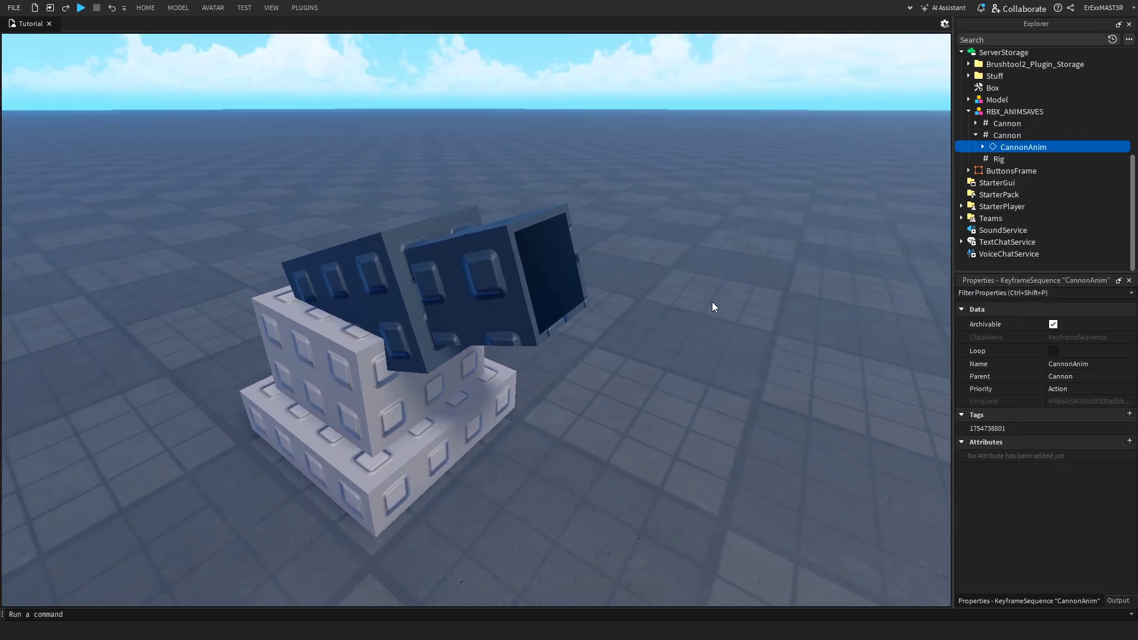
mouse_move(1022, 108)
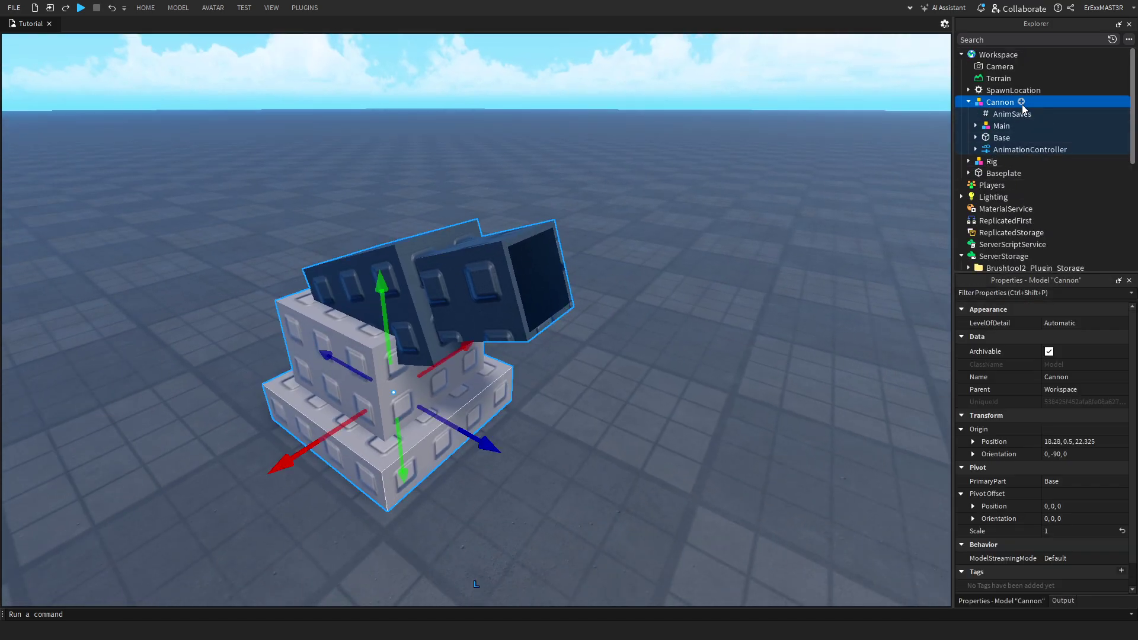
mouse_move(1000, 236)
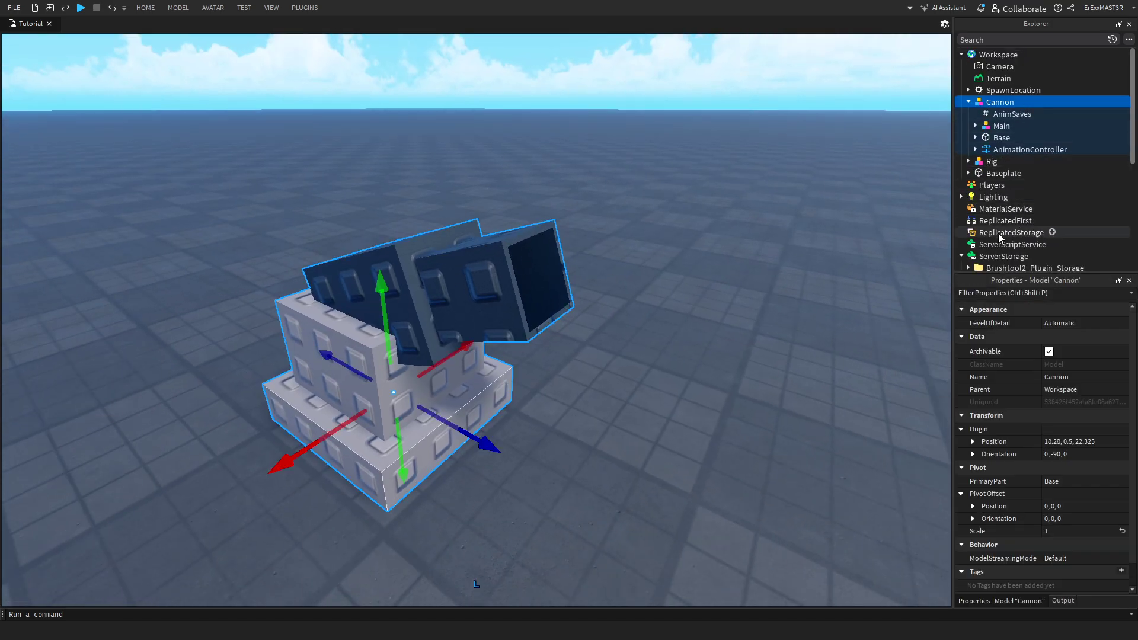
scroll(991, 236, "down", 1)
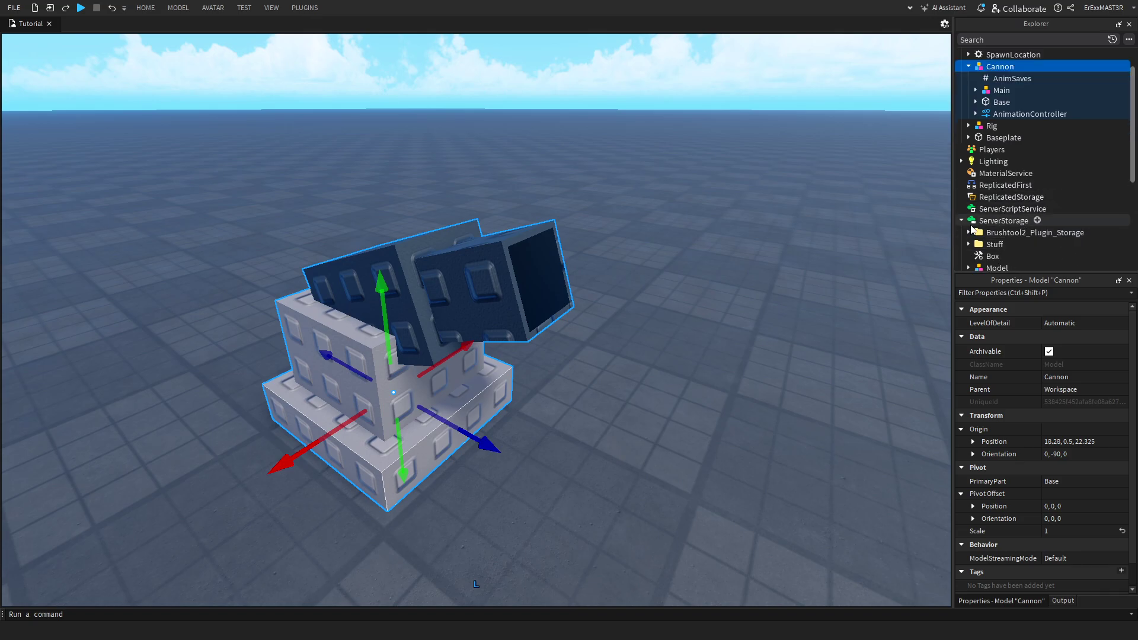
left_click(961, 220)
scroll(986, 211, "up", 1)
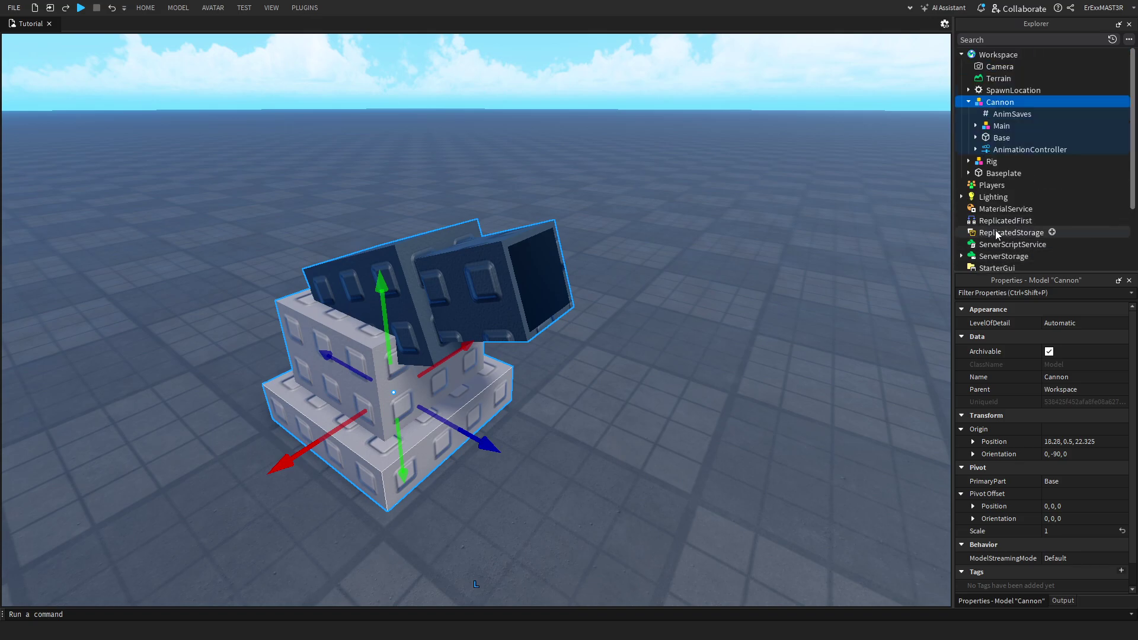
Insert an Animation into Cannon with the CannonAnim asset ID as its AnimationId
left_click(1021, 102)
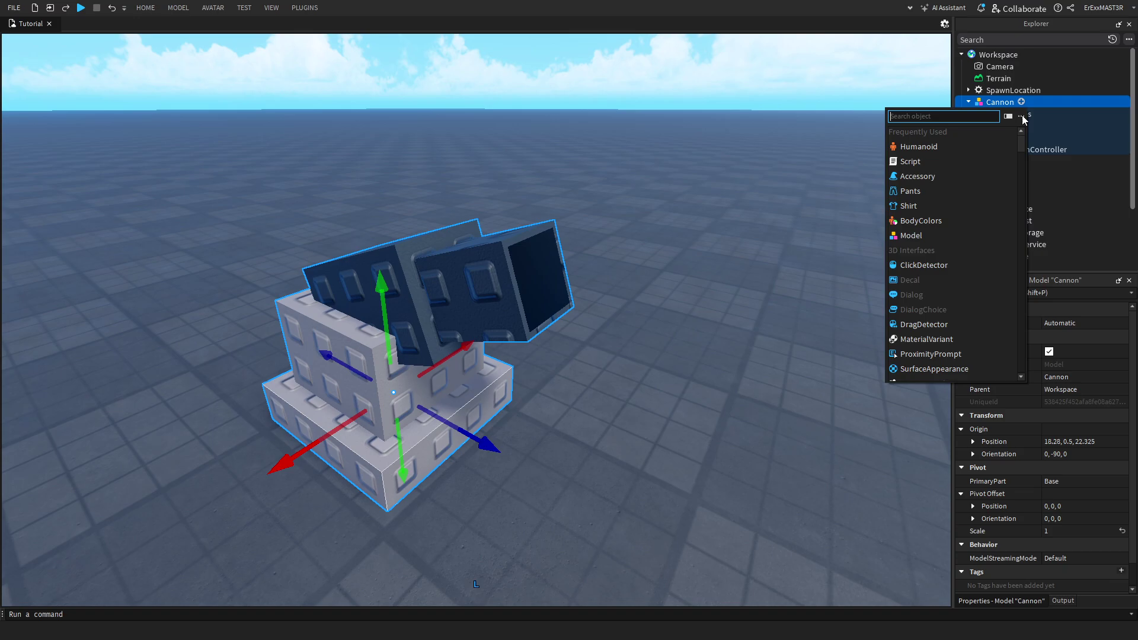
type("anim")
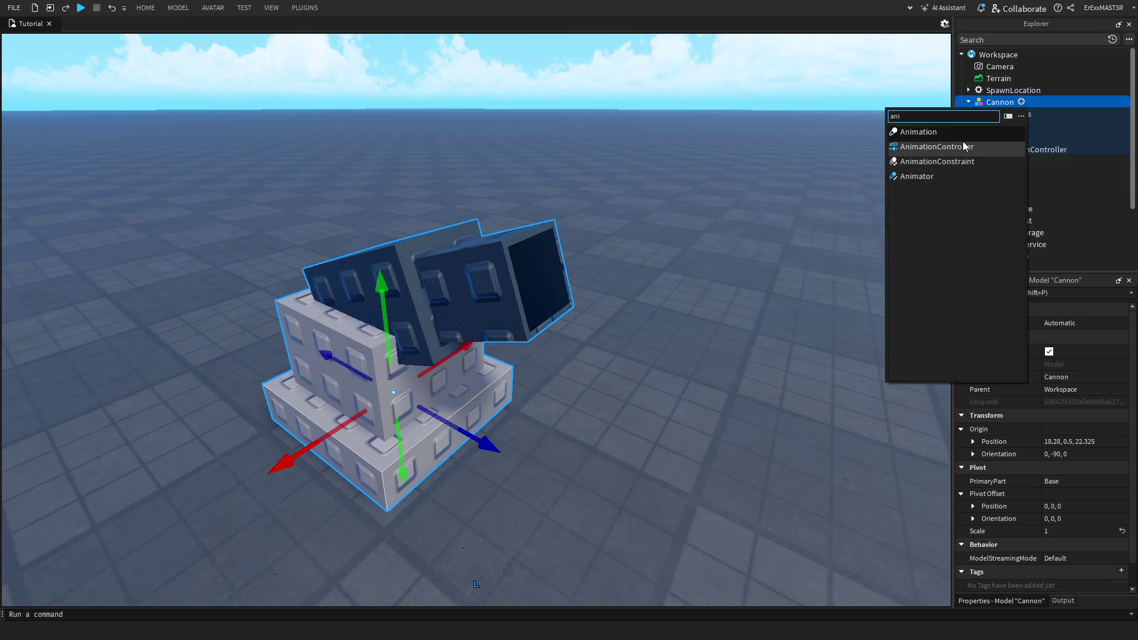
left_click(959, 135)
left_click(1030, 339)
scroll(789, 271, "up", 2)
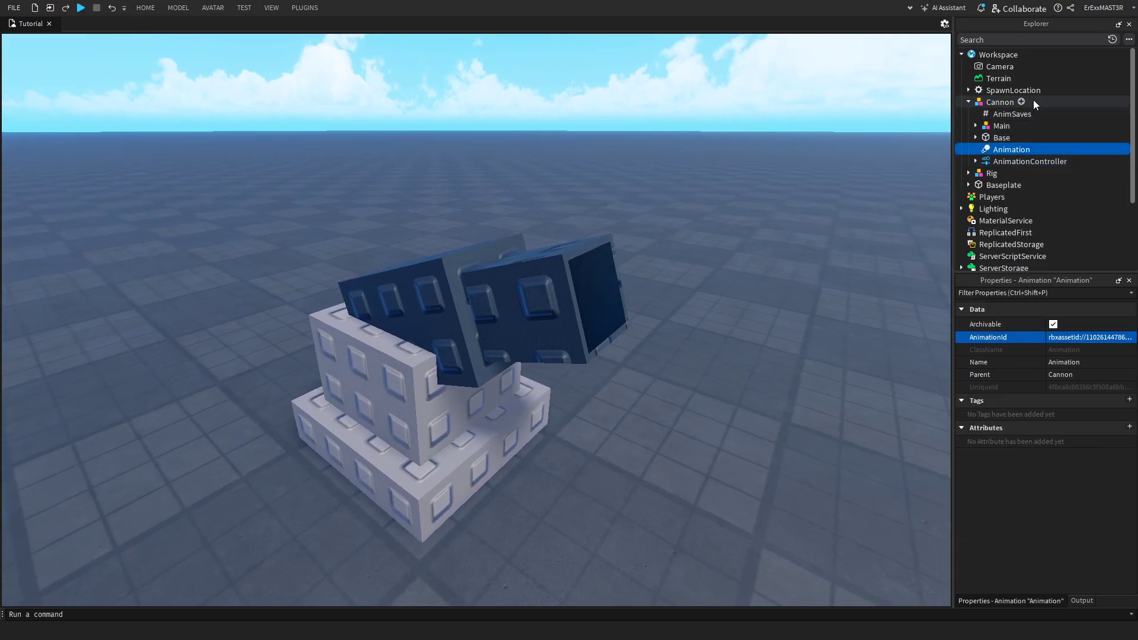
left_click(1021, 102)
Add a new Script to the Cannon model and select its placeholder print line
left_click(928, 163)
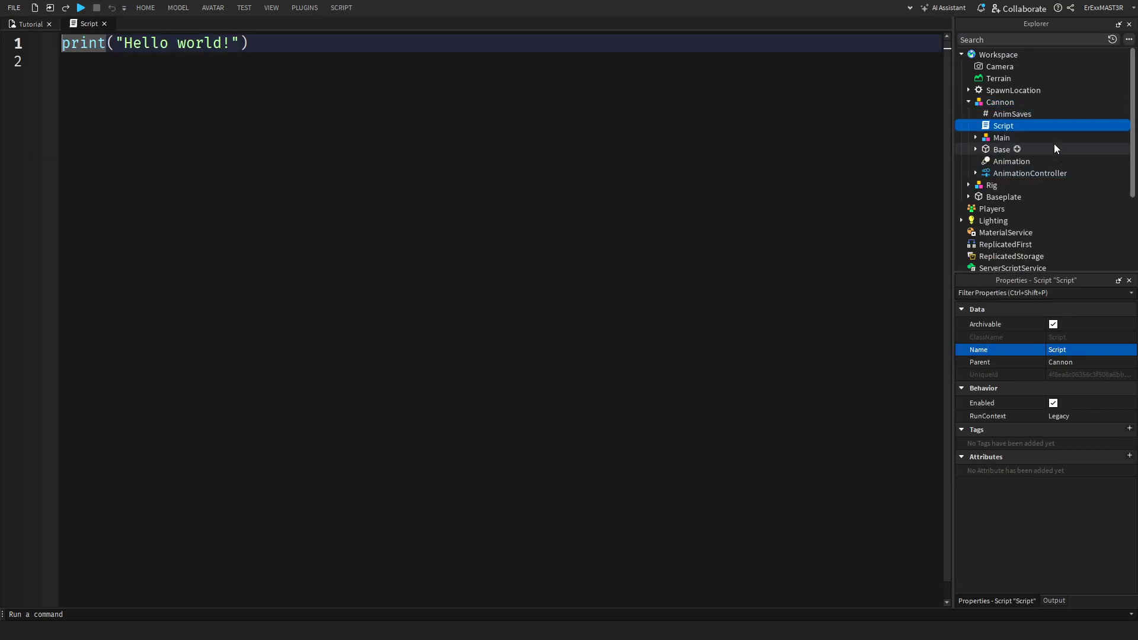
key("ctrl+a")
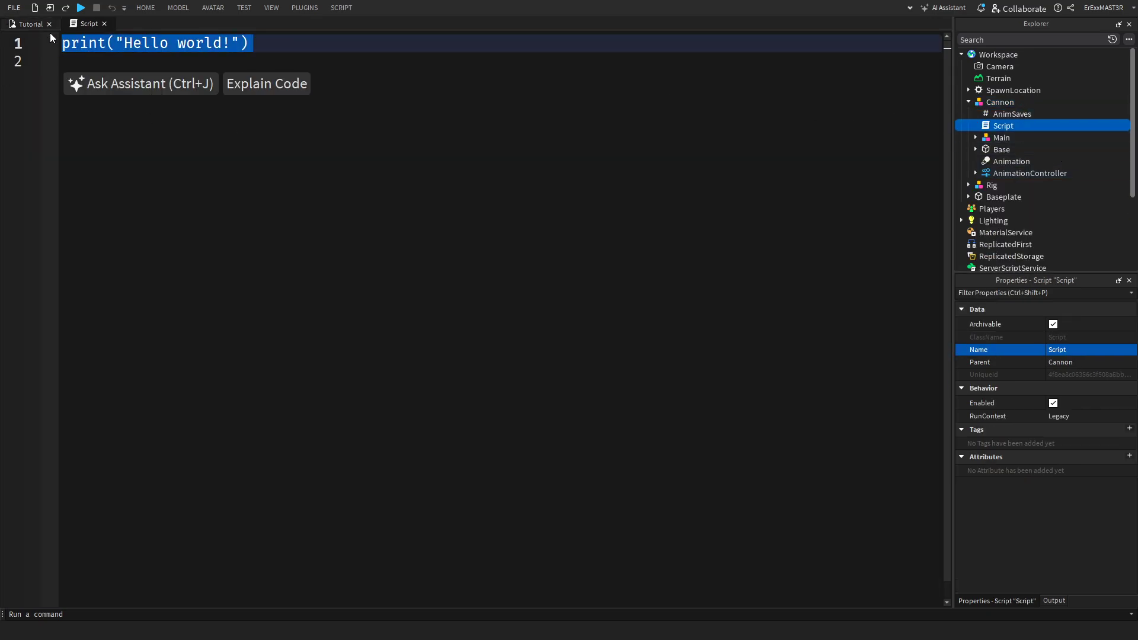
left_click(29, 23)
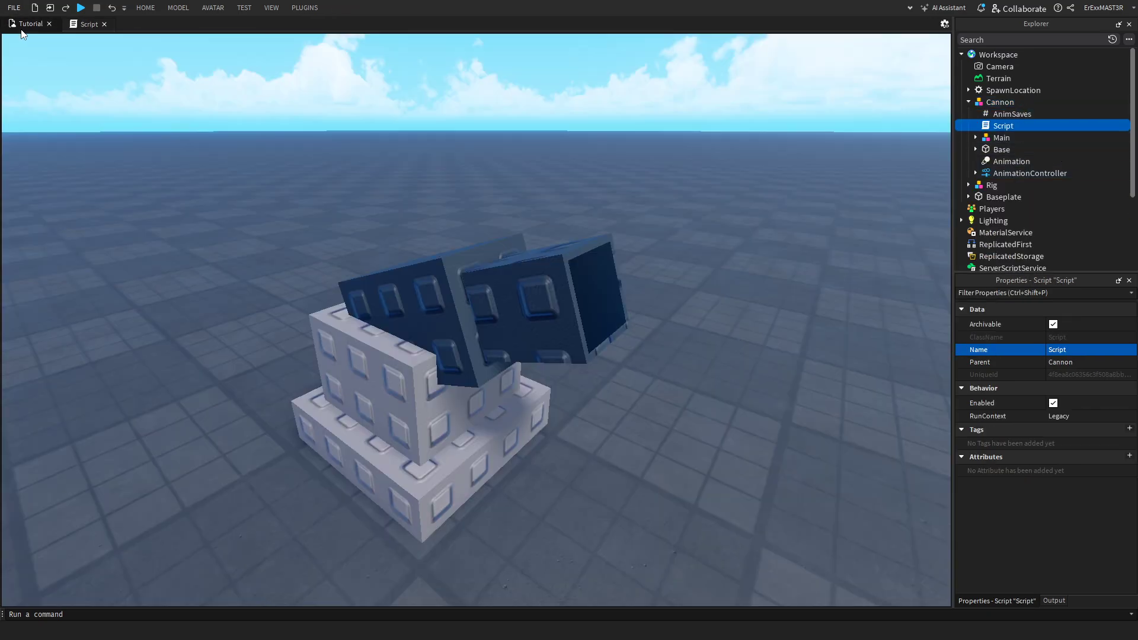
scroll(375, 363, "up", 3)
Insert a ClickDetector into the cannon's Primary part using the 'cli' search
left_click(379, 362)
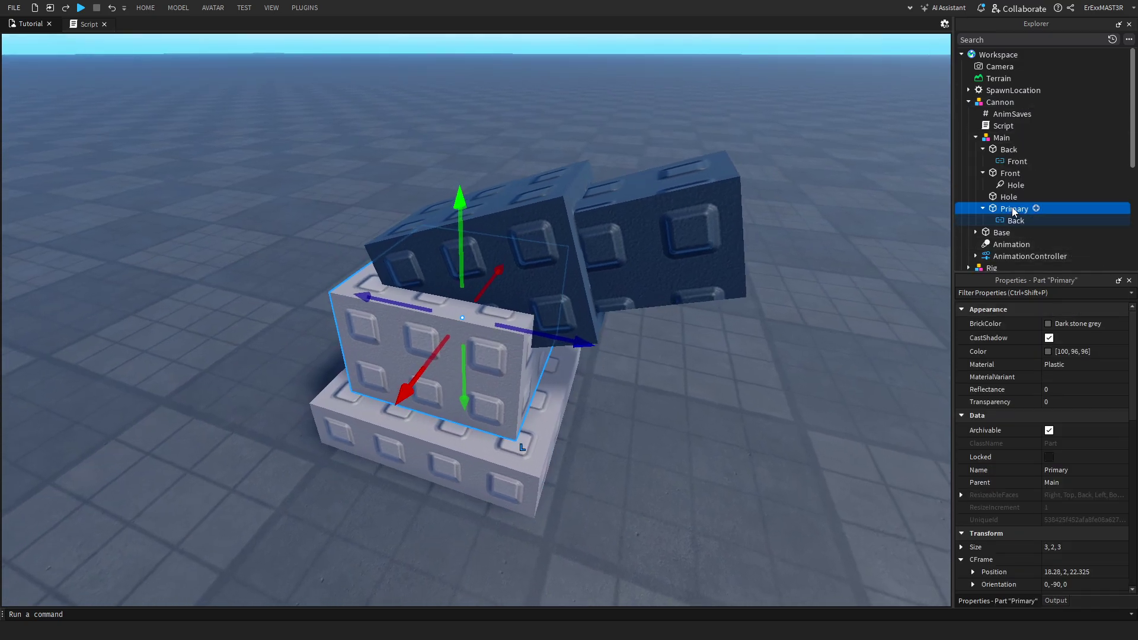
left_click(1035, 209)
type("cli")
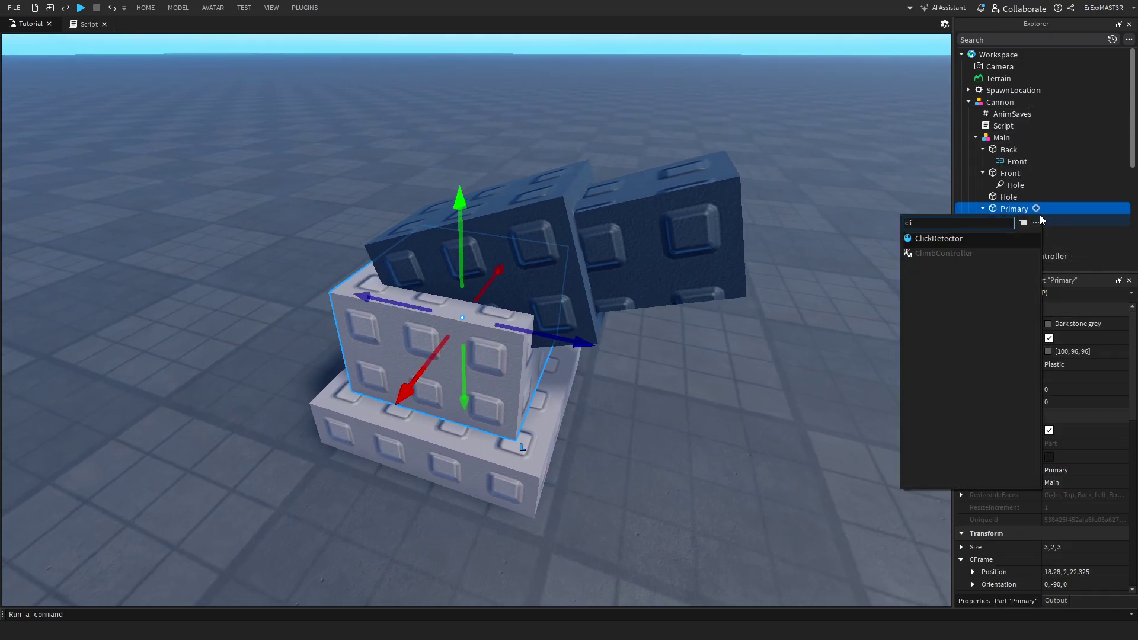
left_click(979, 239)
right_click_drag(811, 246, 766, 364)
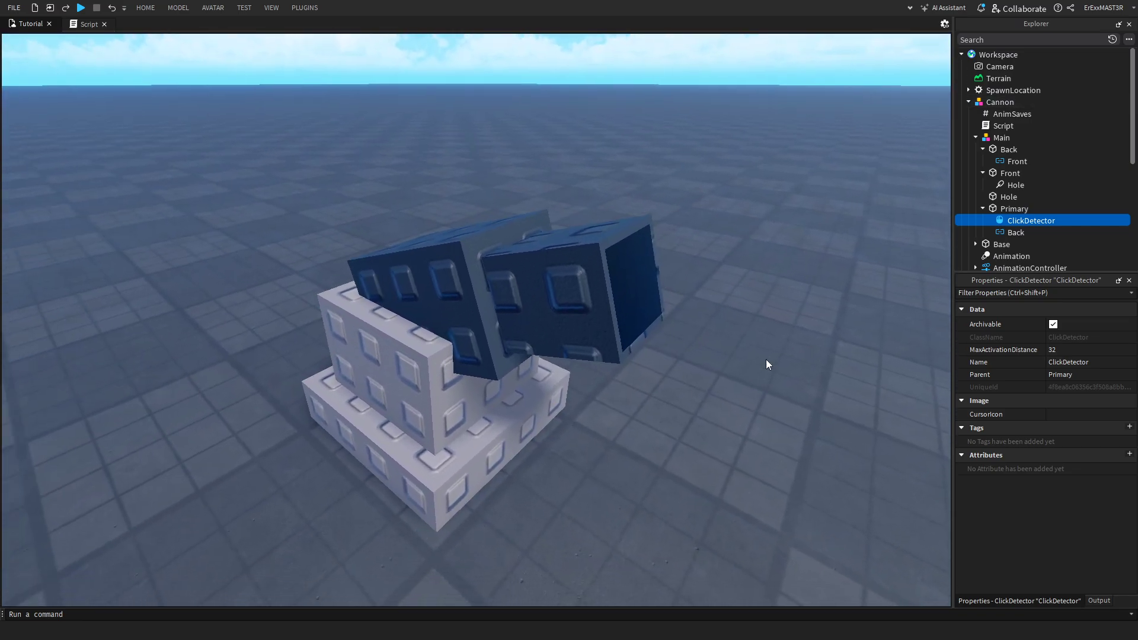
Write local cd = script.Parent.Main.Primary.ClickDetector and a cd.MouseClick:Connect handler
double_click(1000, 125)
type("local cd")
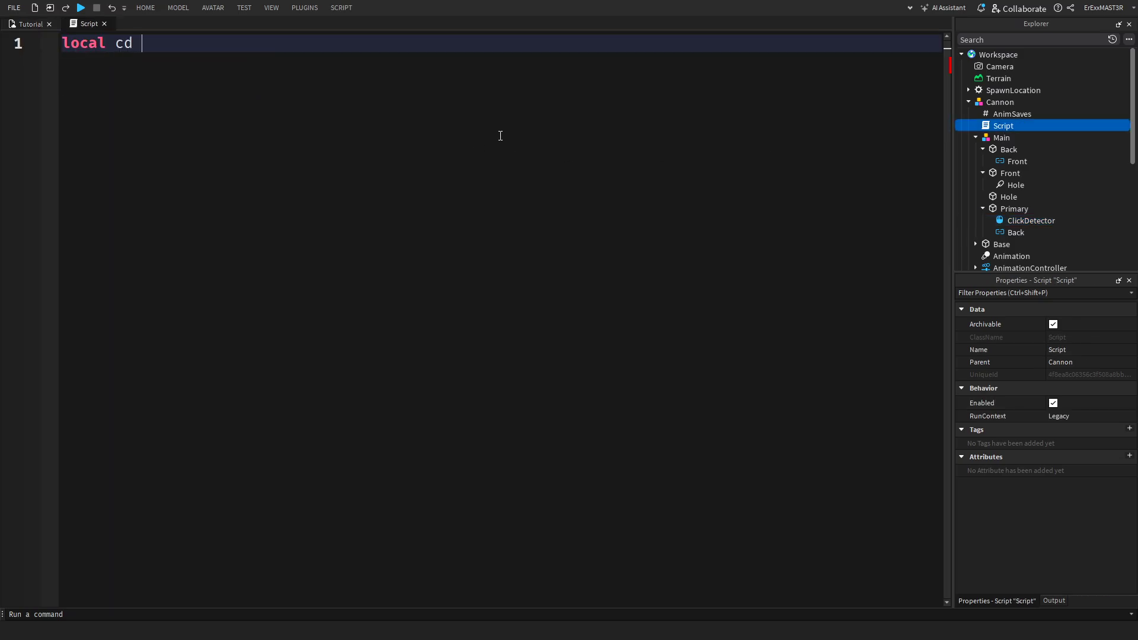
type(" = script.Parent.")
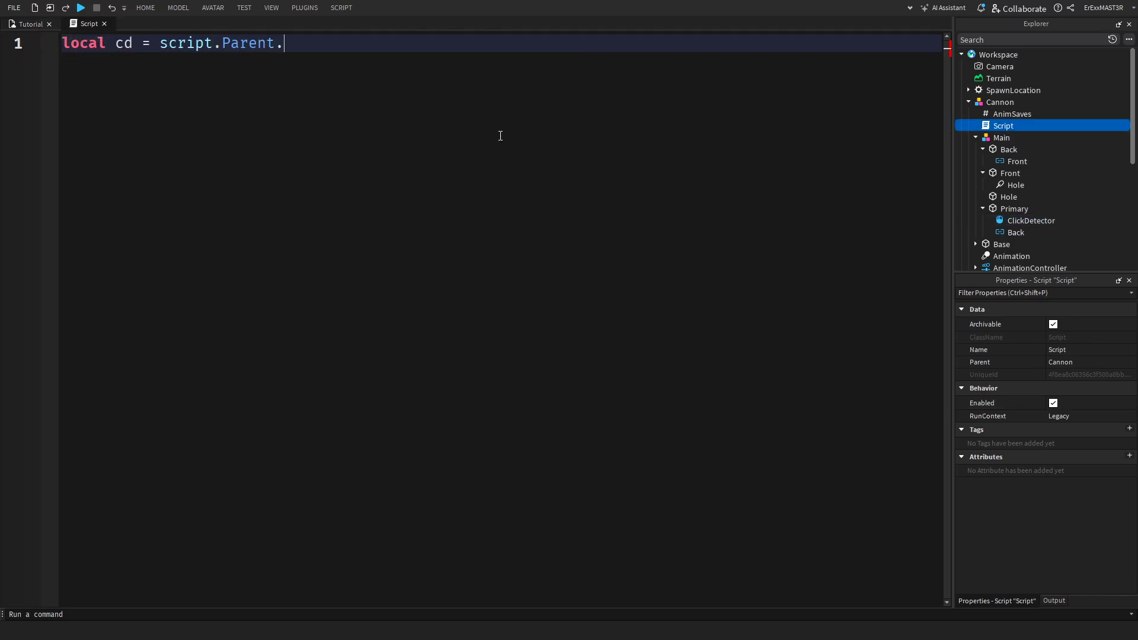
type("Main.pri")
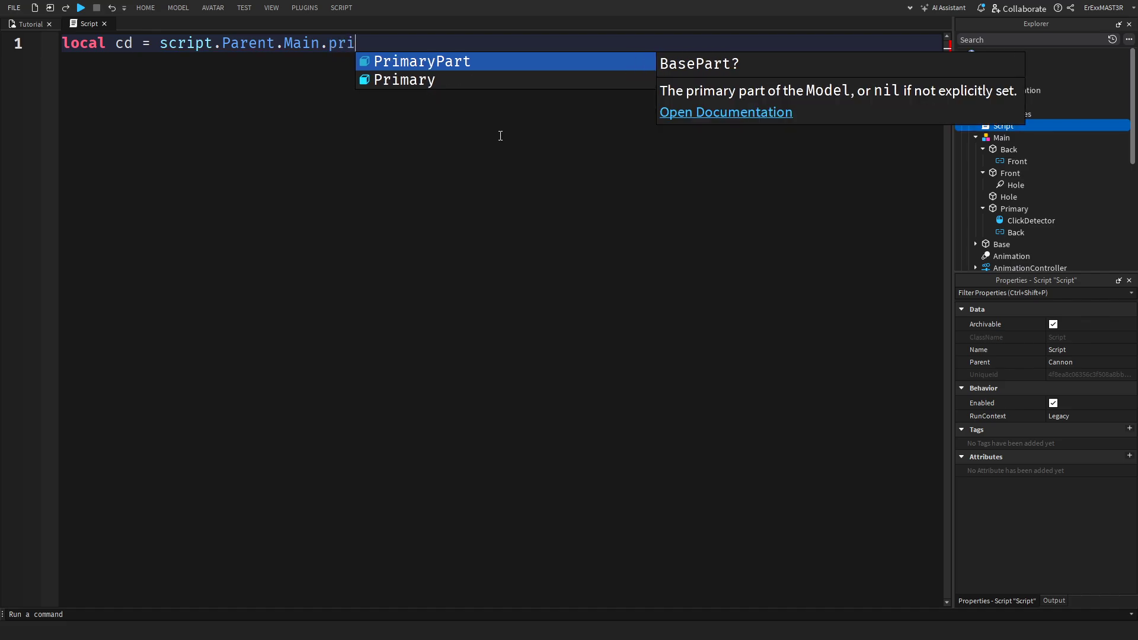
key("Down")
key("Tab")
type(".")
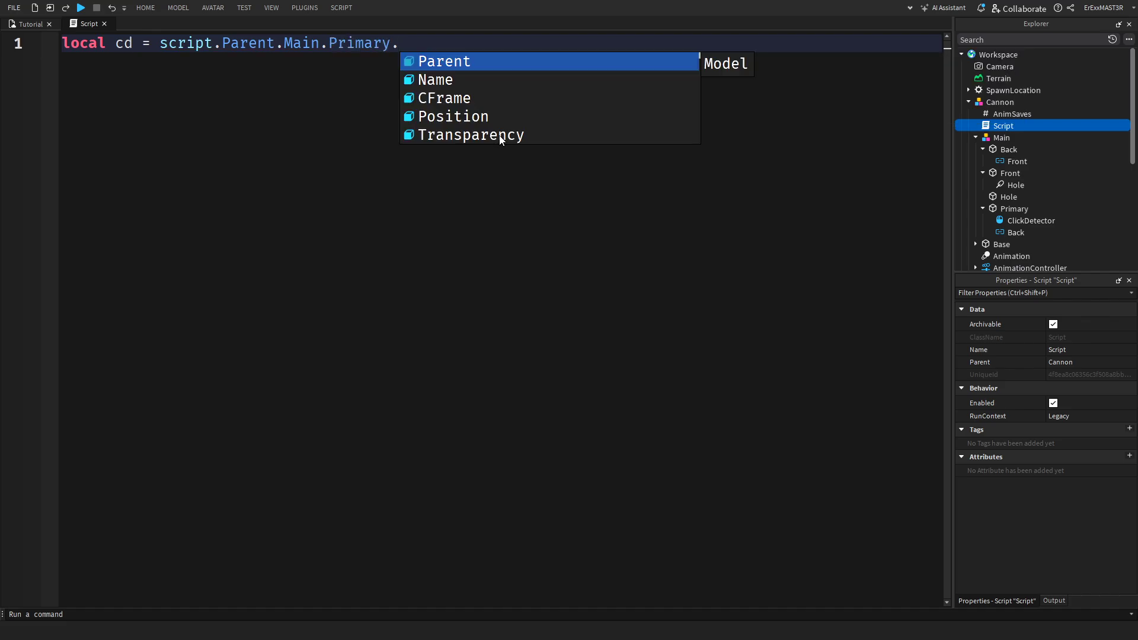
type("cl")
key("Tab")
key("Return")
key("Return")
type("cd.m")
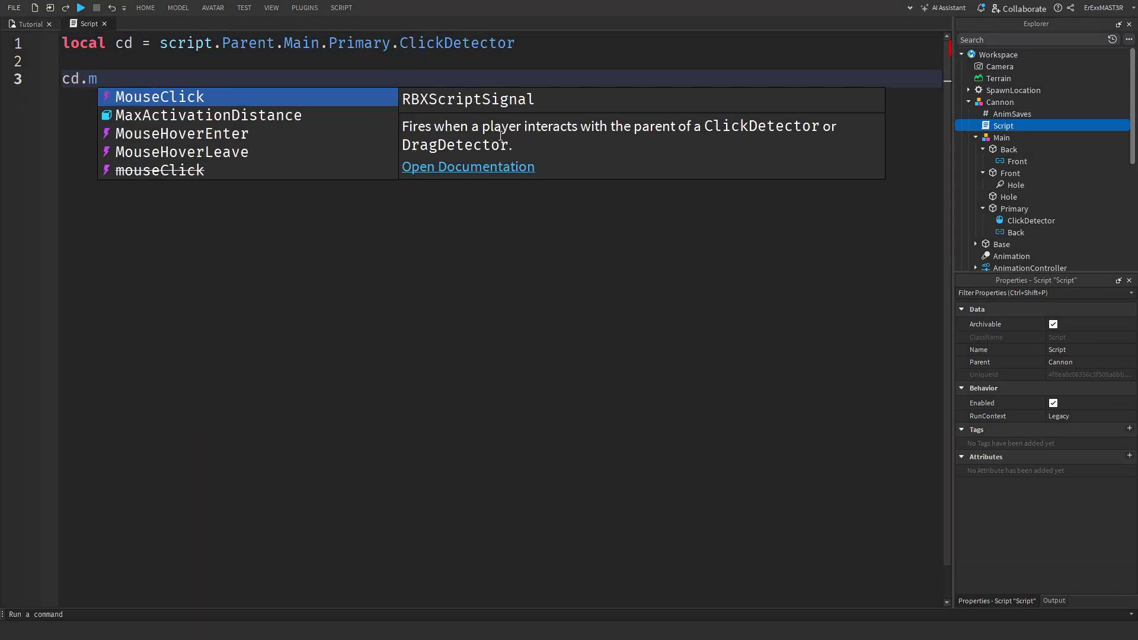
key("Tab")
type(":Connect(")
Add the line local animationController = script.Parent.AnimationController on line 2
key("Return")
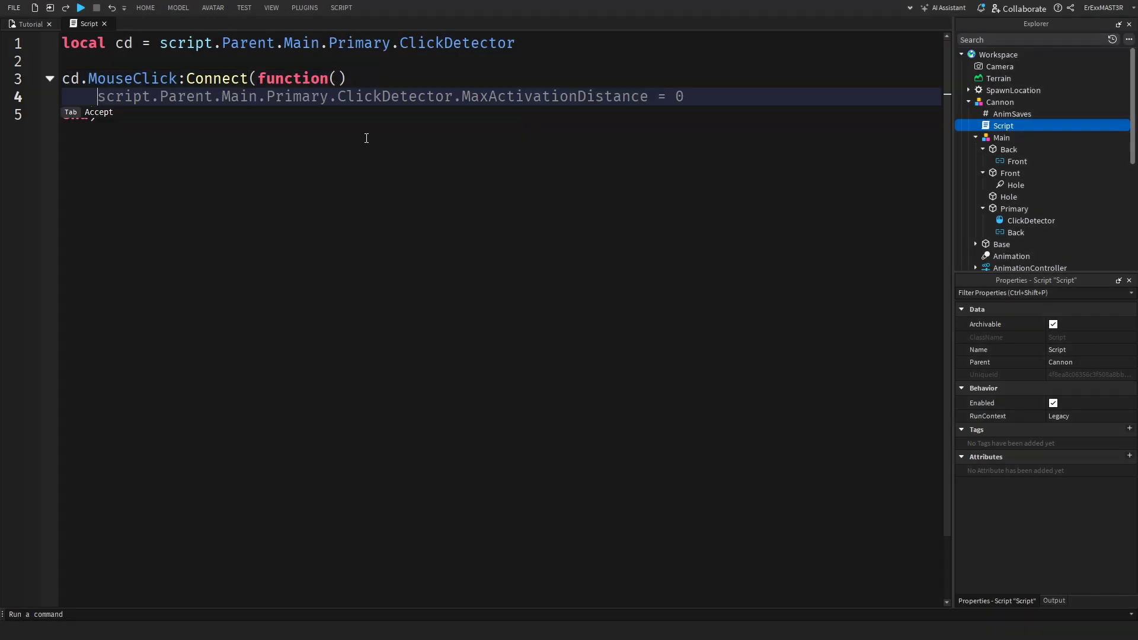
left_click(294, 65)
key("Return")
key("Up")
type("local ")
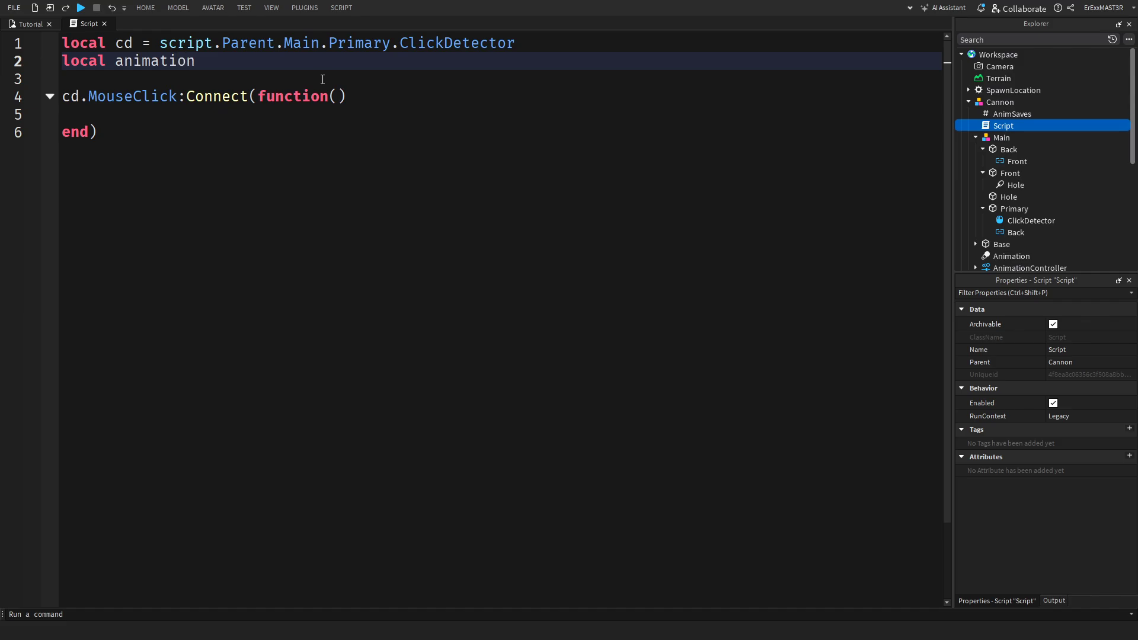
type("animationController = script.Parent.AnimationController")
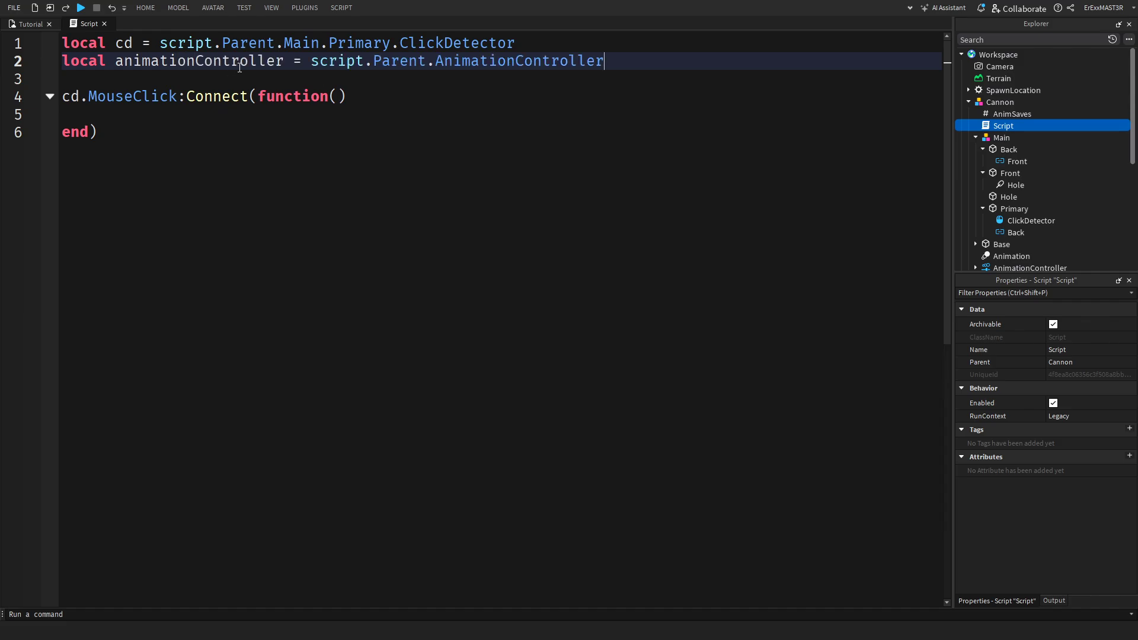
Add local track = animationController:LoadAnimation() below the variable declarations
double_click(240, 67)
key("ctrl+c")
left_click(271, 76)
key("Return")
key("Return")
key("Up")
key("ctrl+v")
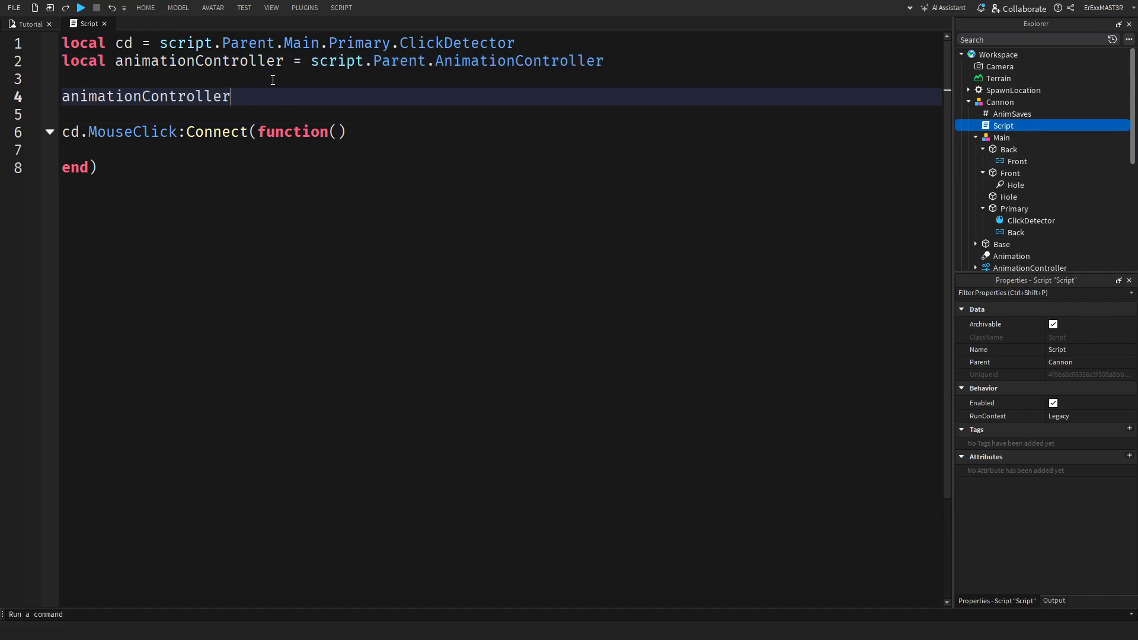
type(":Lo")
key("Tab")
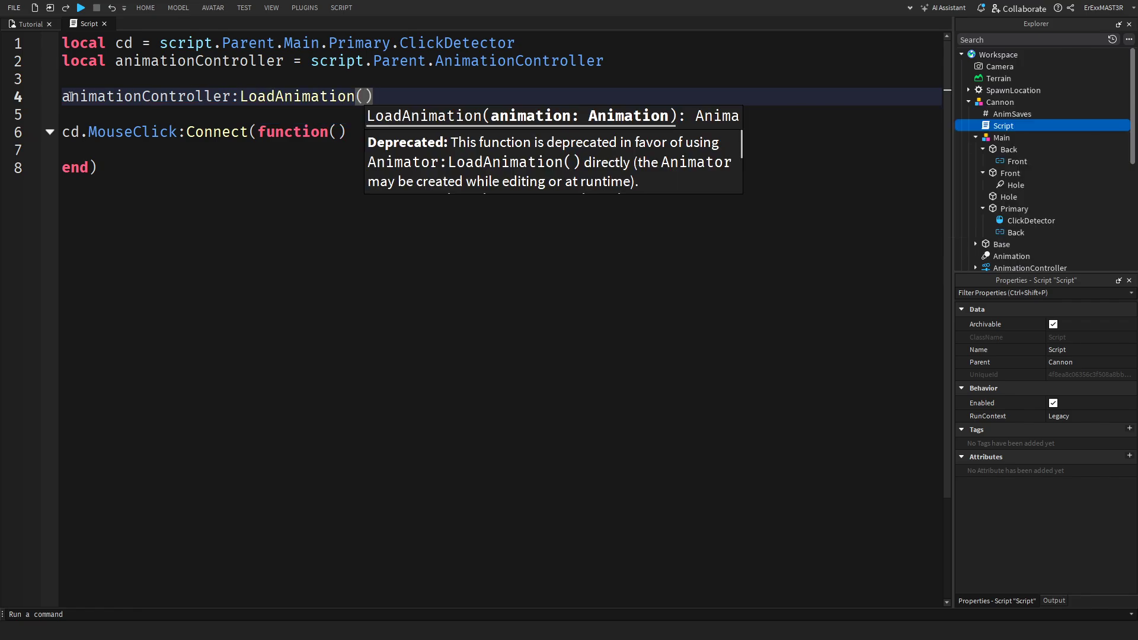
left_click(69, 96)
type("local tradck")
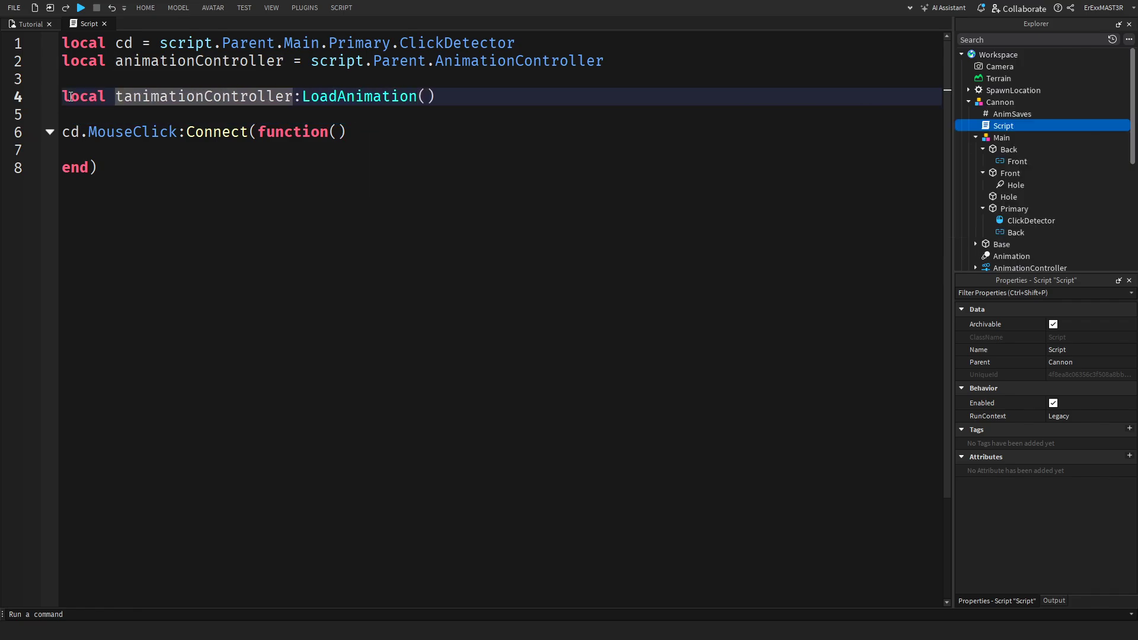
key("BackSpace")
key("BackSpace")
key("BackSpace")
type("ck =")
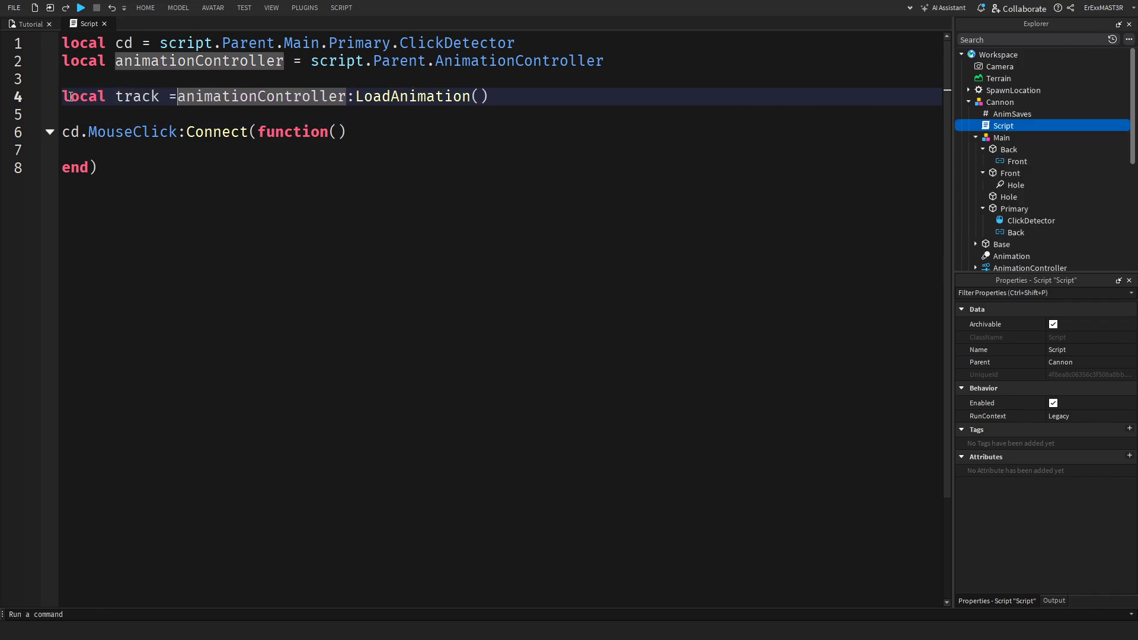
left_click(488, 88)
left_click(498, 94)
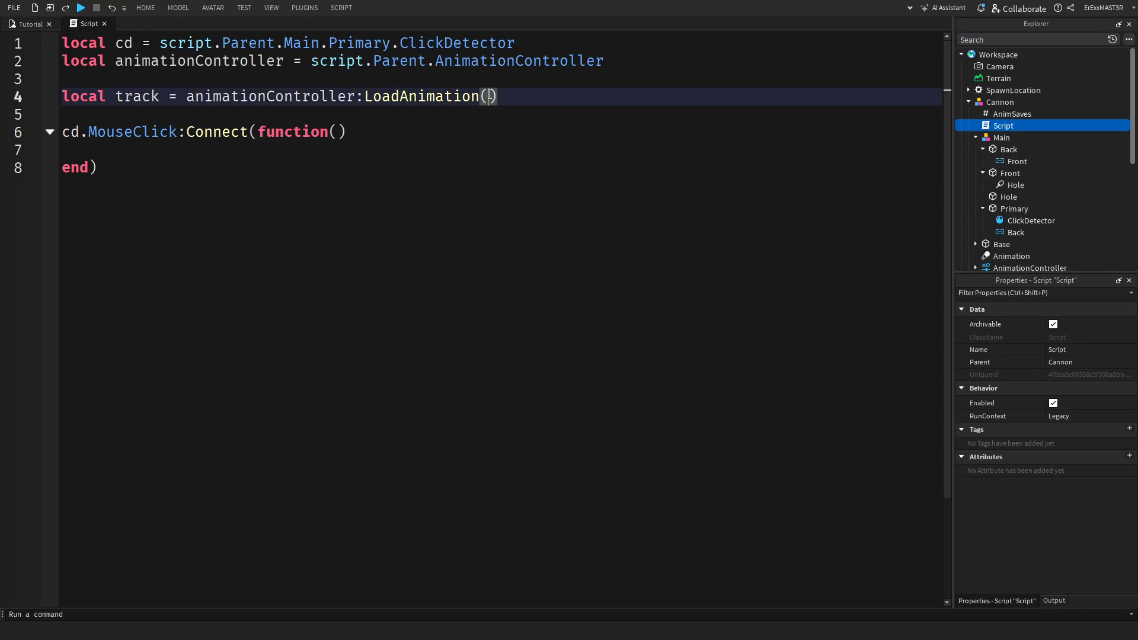
Add local anim = script.Parent.Animation as a new line 3
left_click(489, 96)
left_click(635, 59)
key("Return")
type("l")
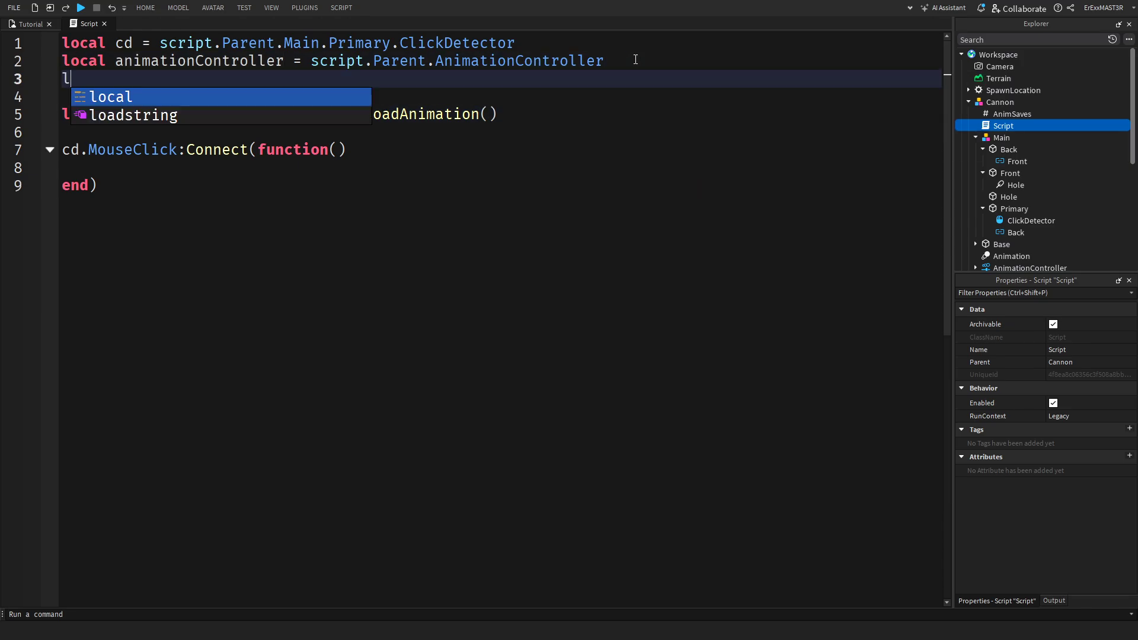
key("Tab")
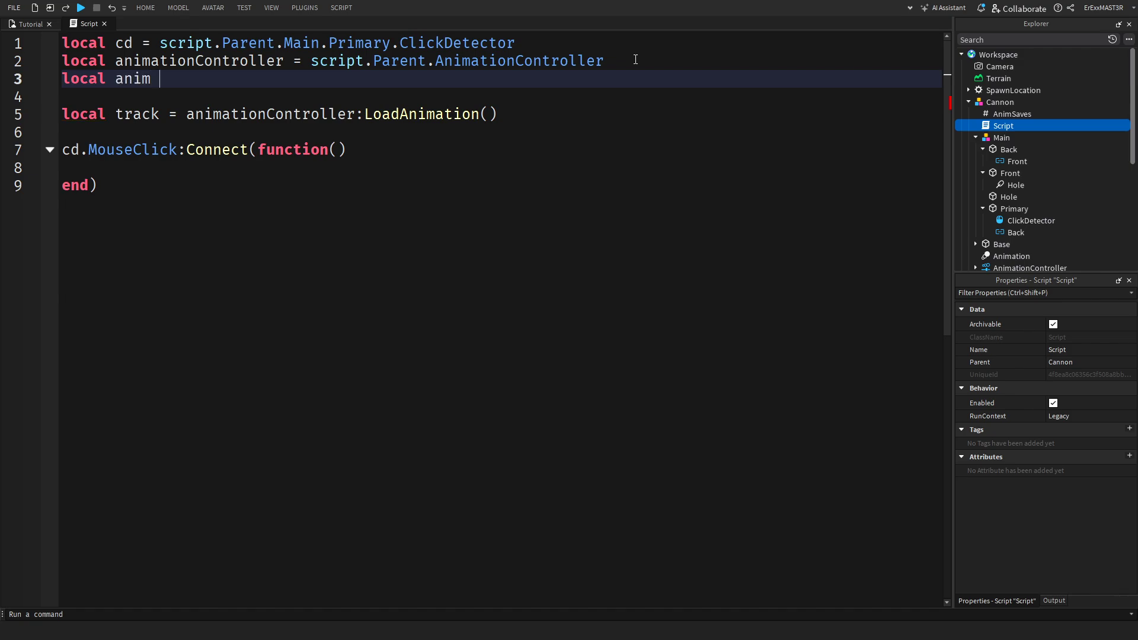
type("anim = script.Parent.an")
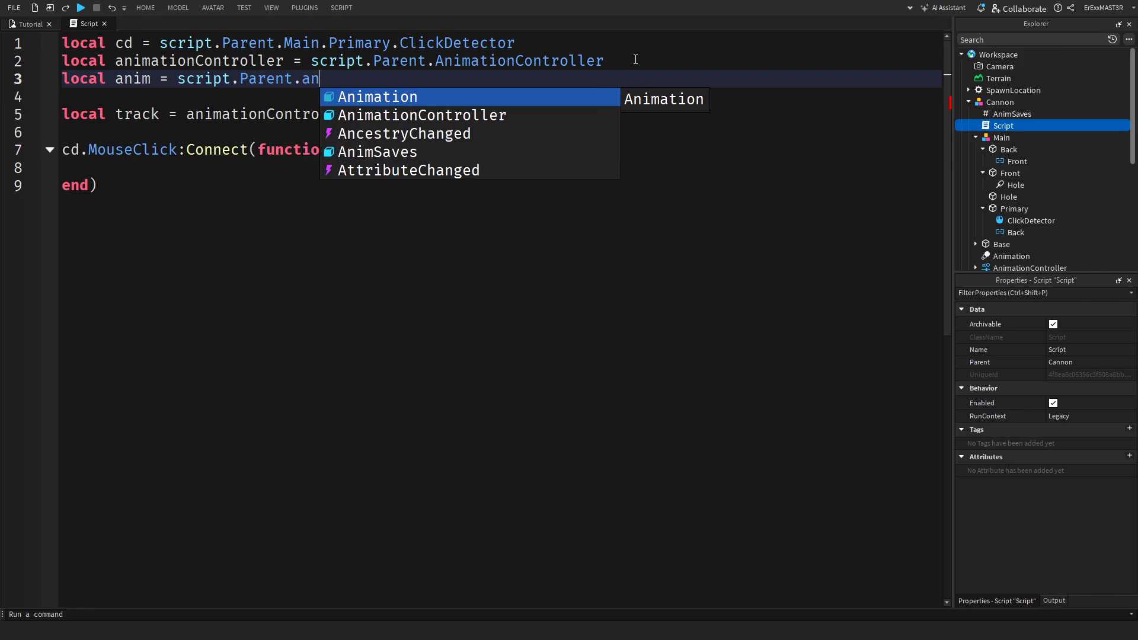
key("Tab")
Pass anim into LoadAnimation and put track:Play() inside the MouseClick handler
double_click(125, 78)
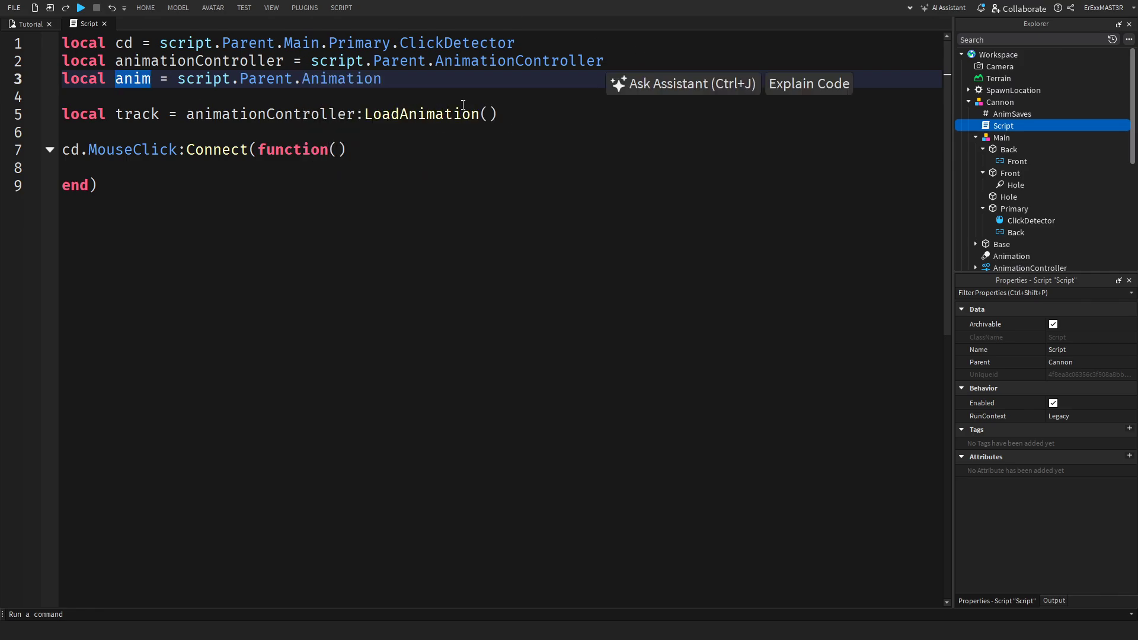
left_click(488, 113)
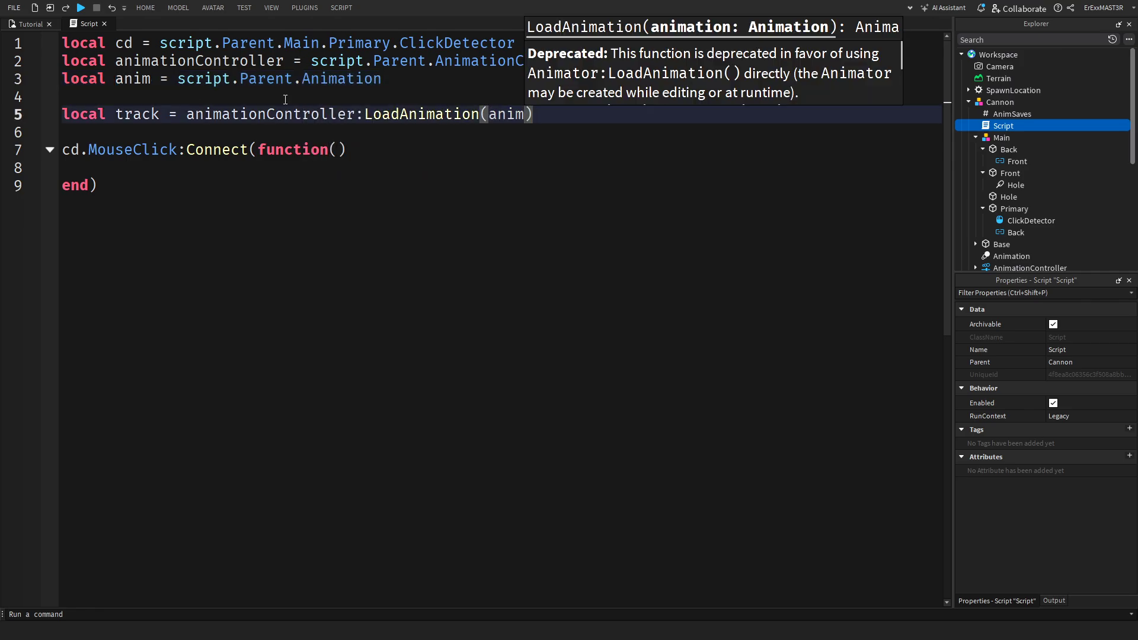
double_click(142, 115)
left_click(185, 166)
type("track")
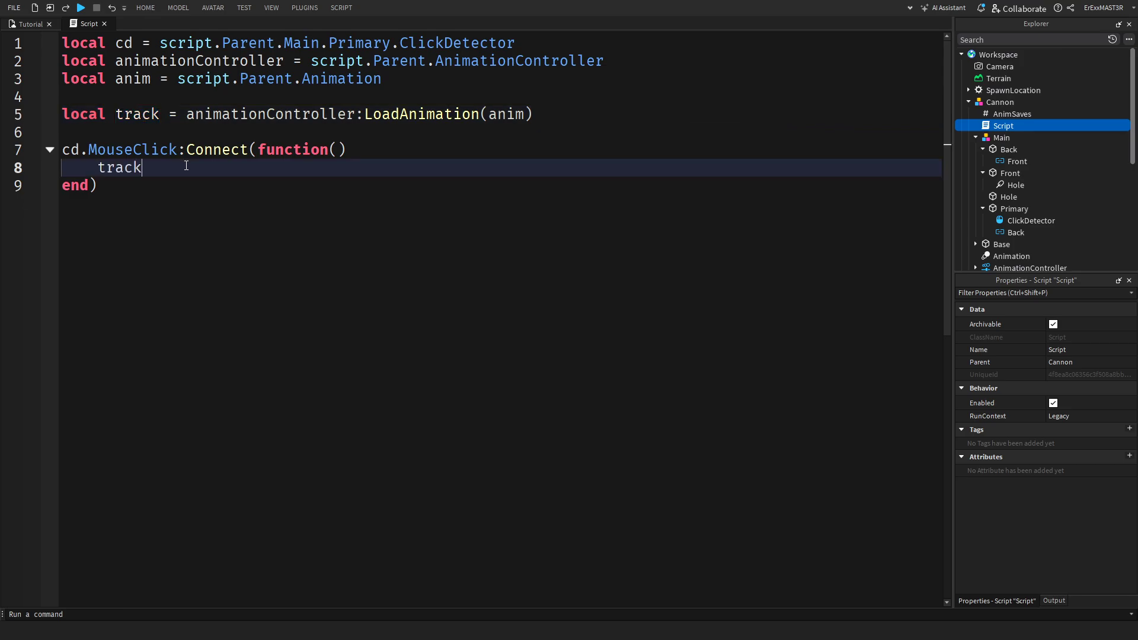
type(":Play()")
Start a playtest with F5 and tilt the camera down toward the cannon
left_click(35, 25)
key("F5")
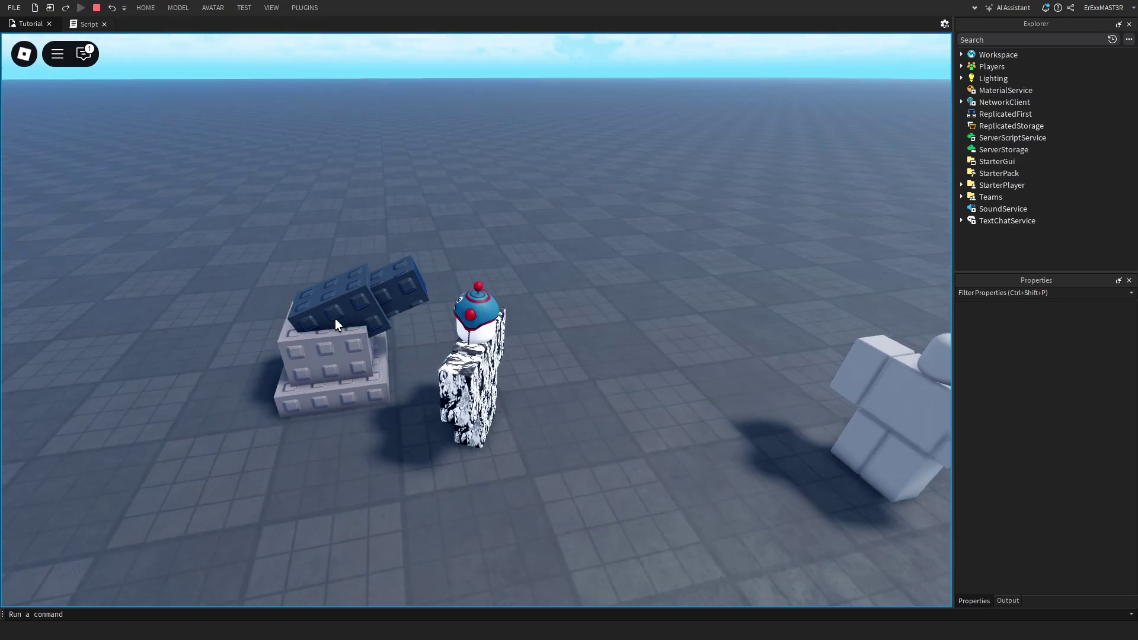
right_click_drag(335, 318, 580, 357)
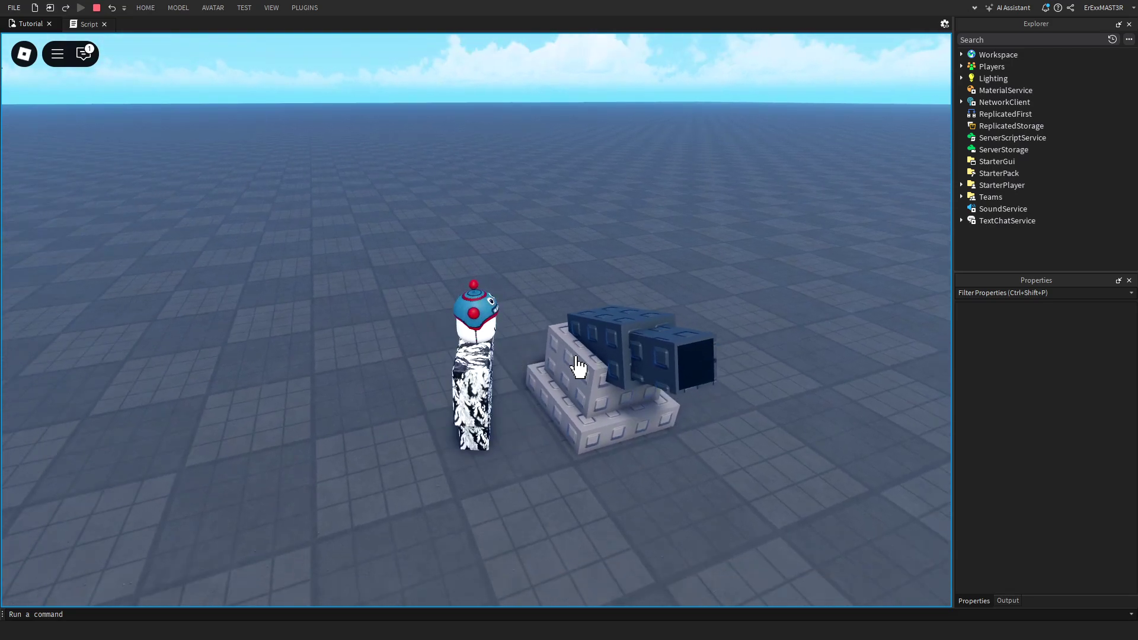
right_click_drag(555, 366, 604, 364)
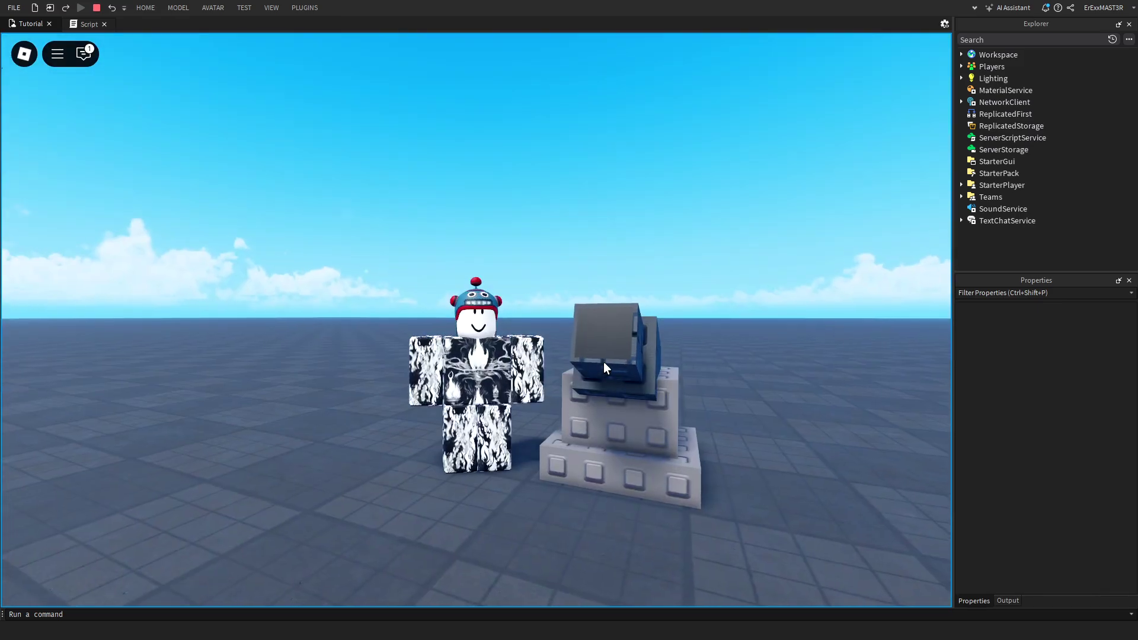